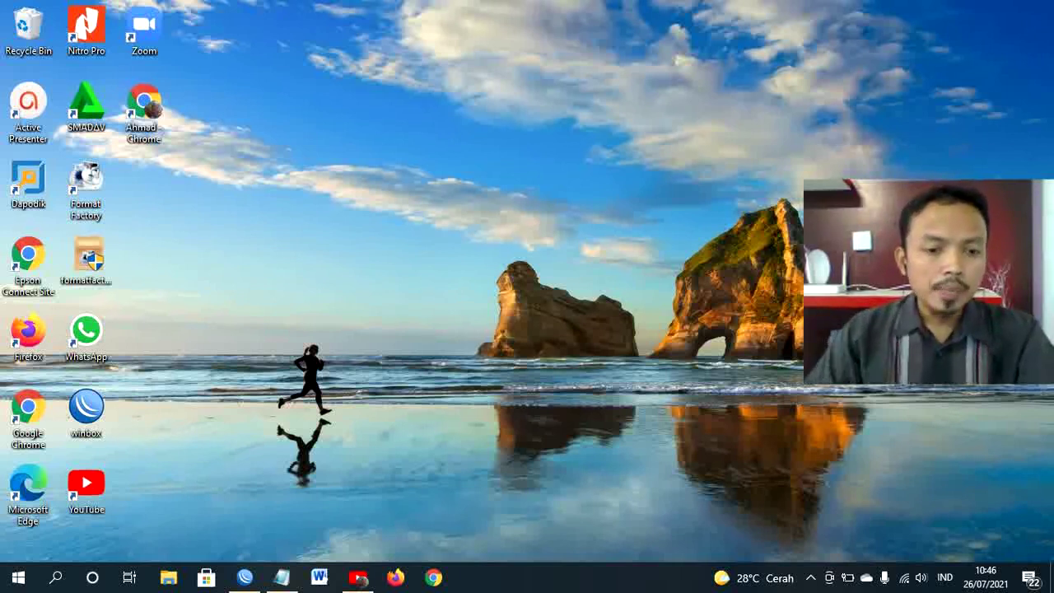
# - View the topic notes in Notepad, switch to WinBox and connect to the router with MAC address 74:4D:28:D8:76:D4
pyautogui.click(282, 578)
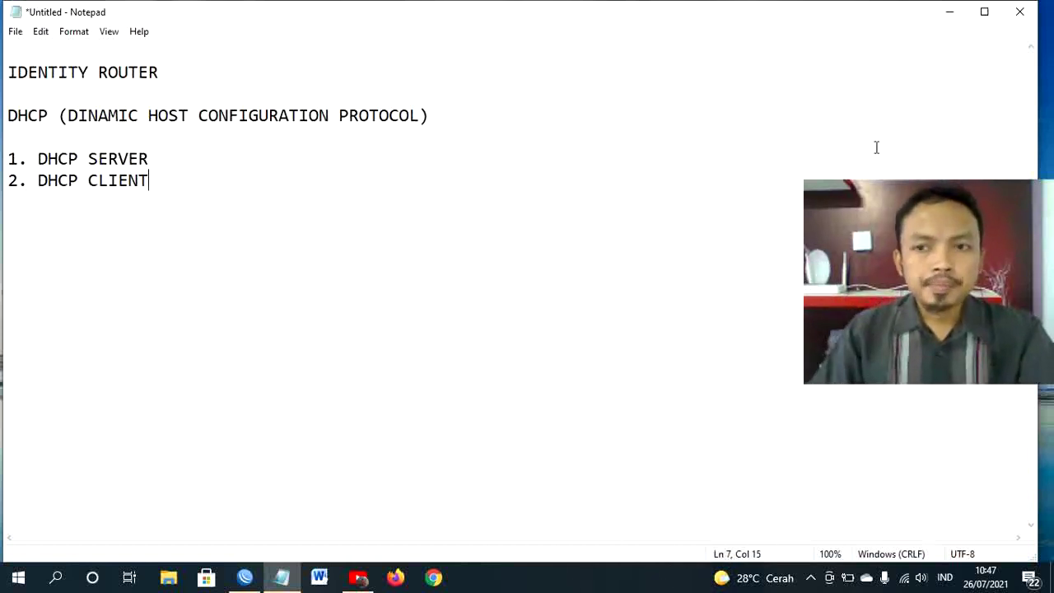
pyautogui.click(955, 13)
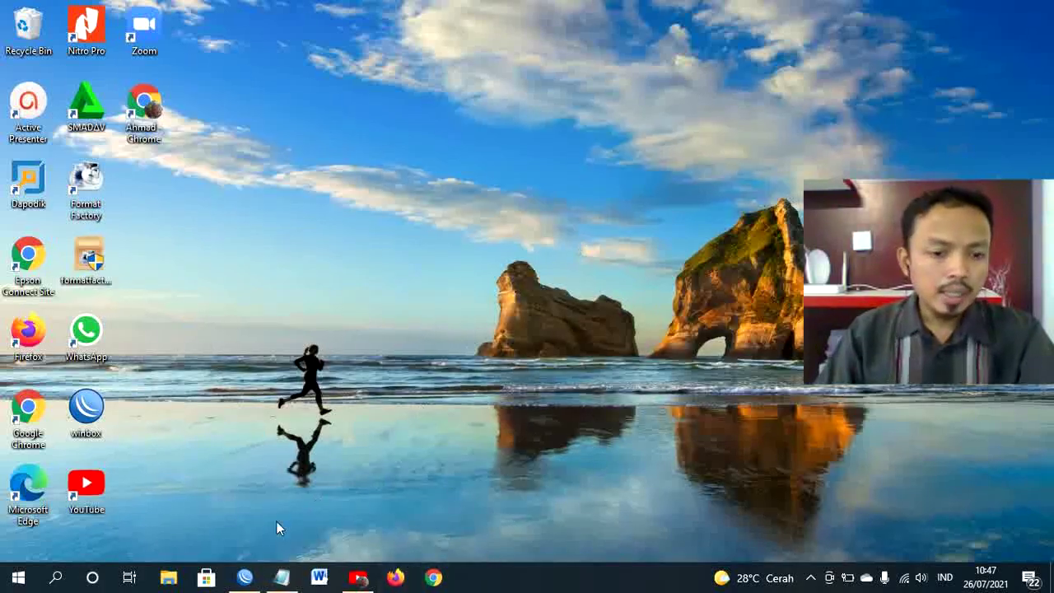
pyautogui.click(240, 580)
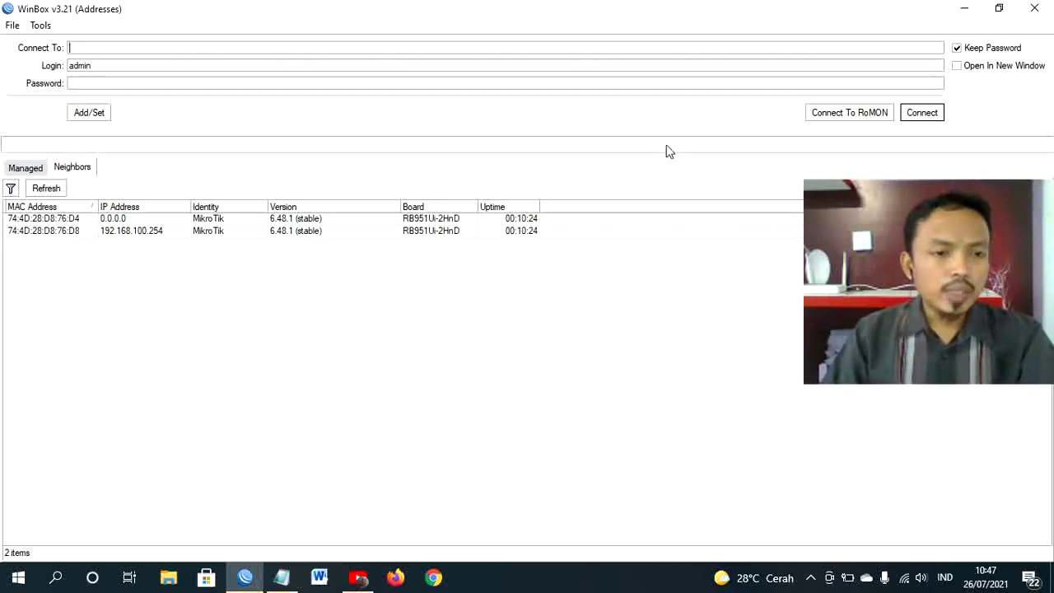
pyautogui.click(33, 219)
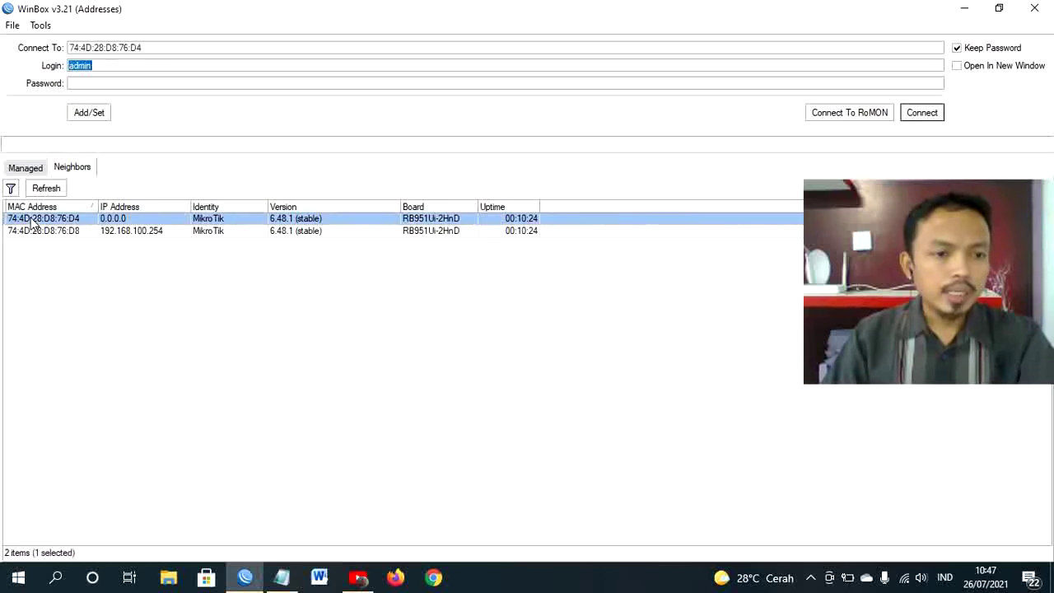
pyautogui.click(926, 114)
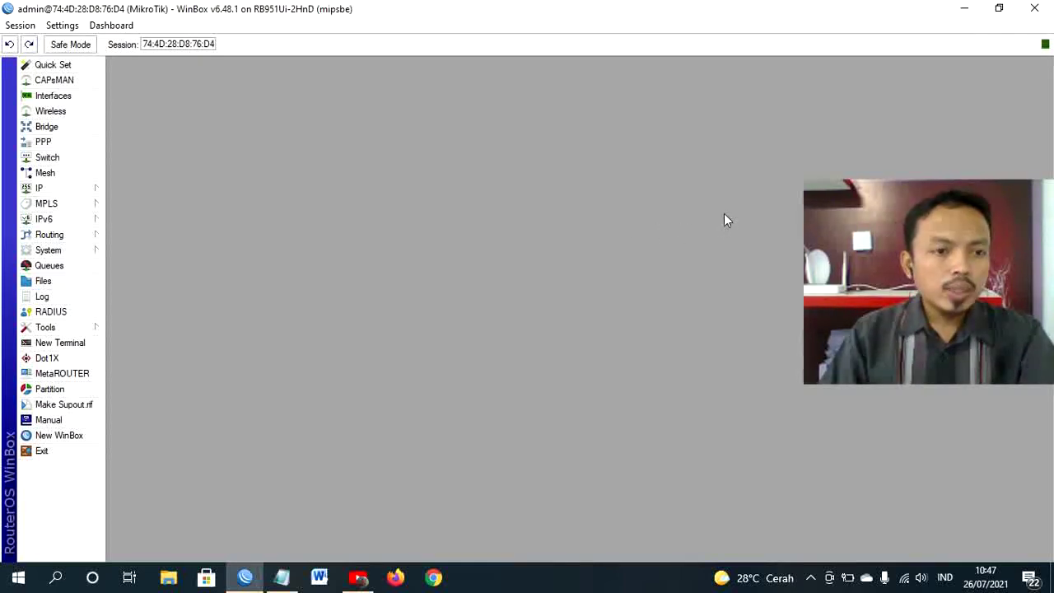
# - Review the IDENTITY ROUTER topic in the Notepad notes and return to the router session
pyautogui.click(282, 578)
pyautogui.click(212, 75)
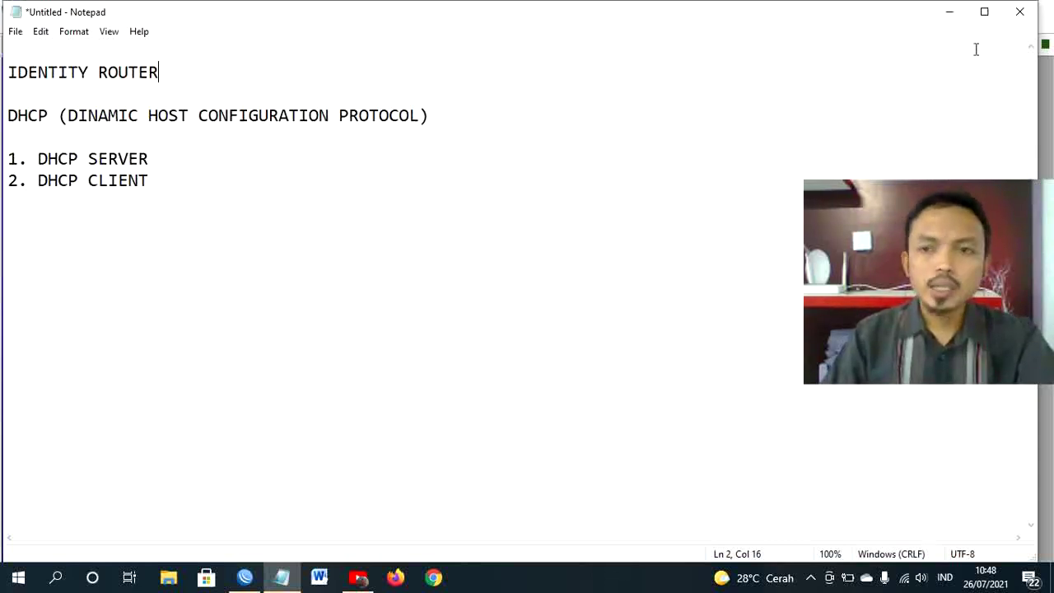
pyautogui.click(950, 15)
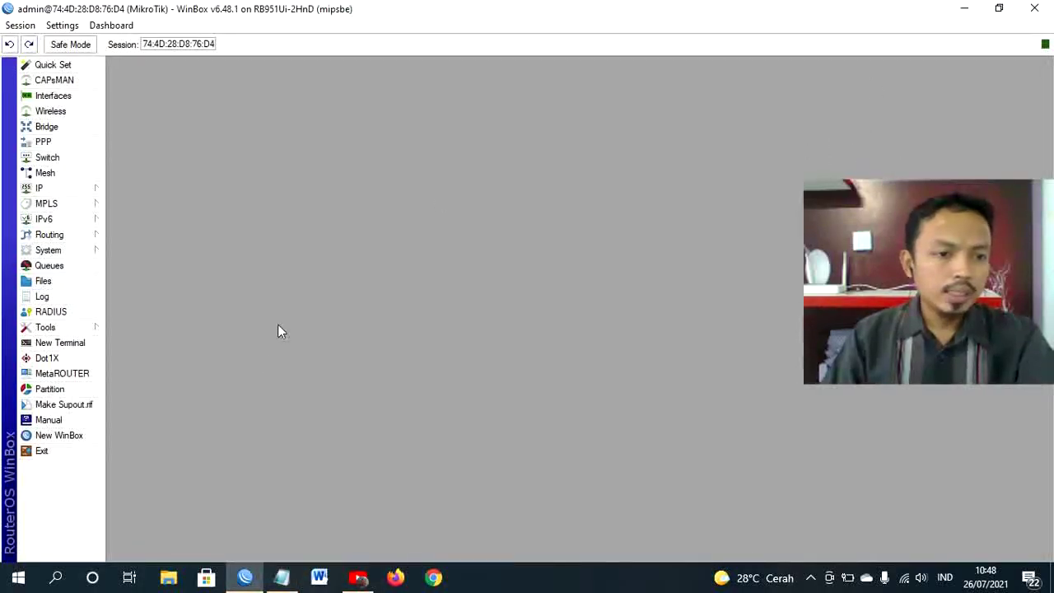
# - Set the router's system identity to MASBOS1486
pyautogui.click(67, 252)
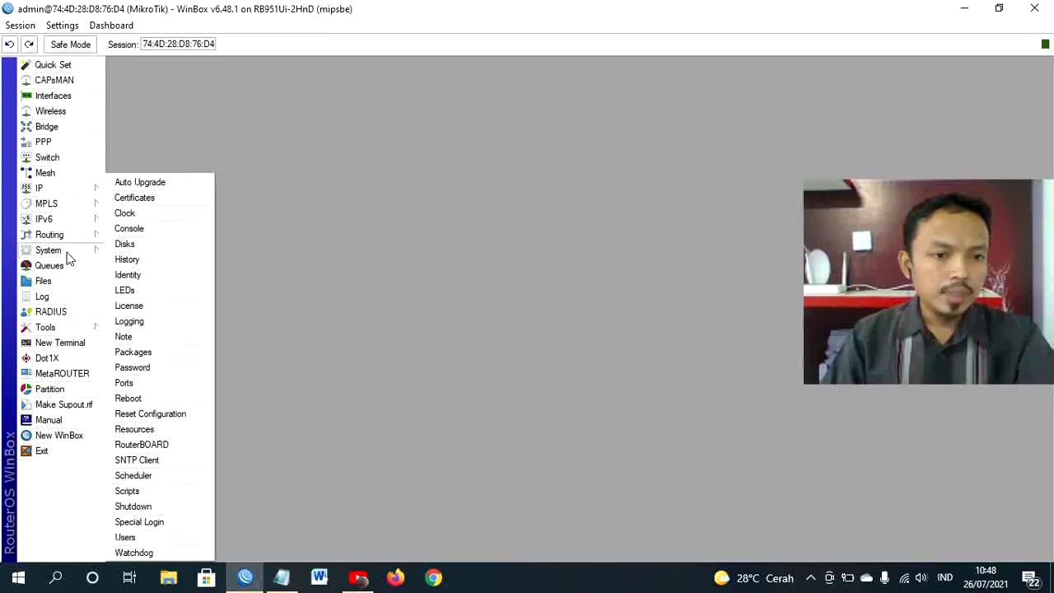
pyautogui.click(150, 277)
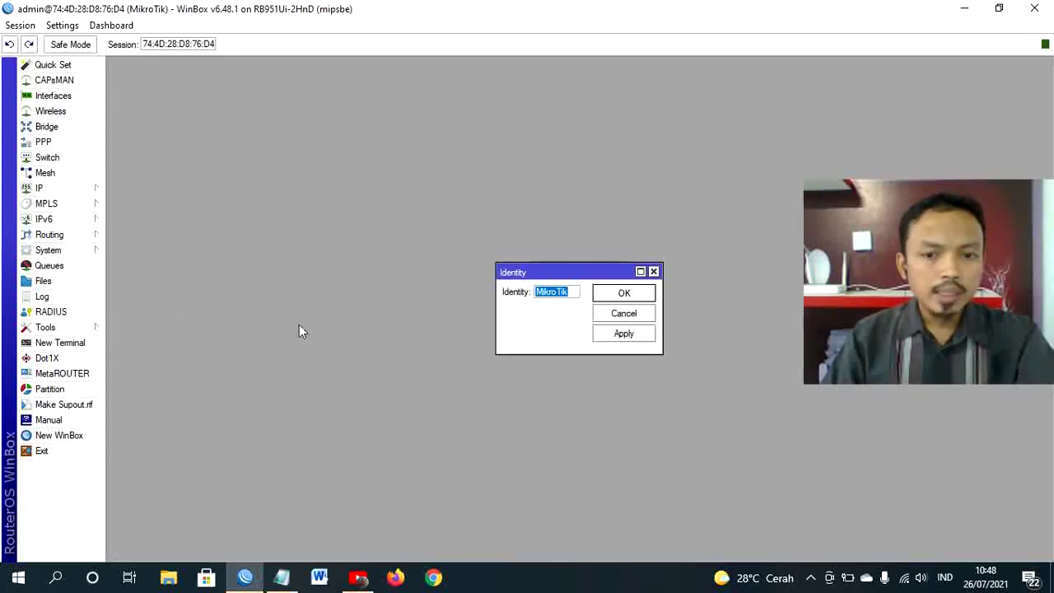
pyautogui.moveTo(663, 310); pyautogui.dragTo(793, 311)
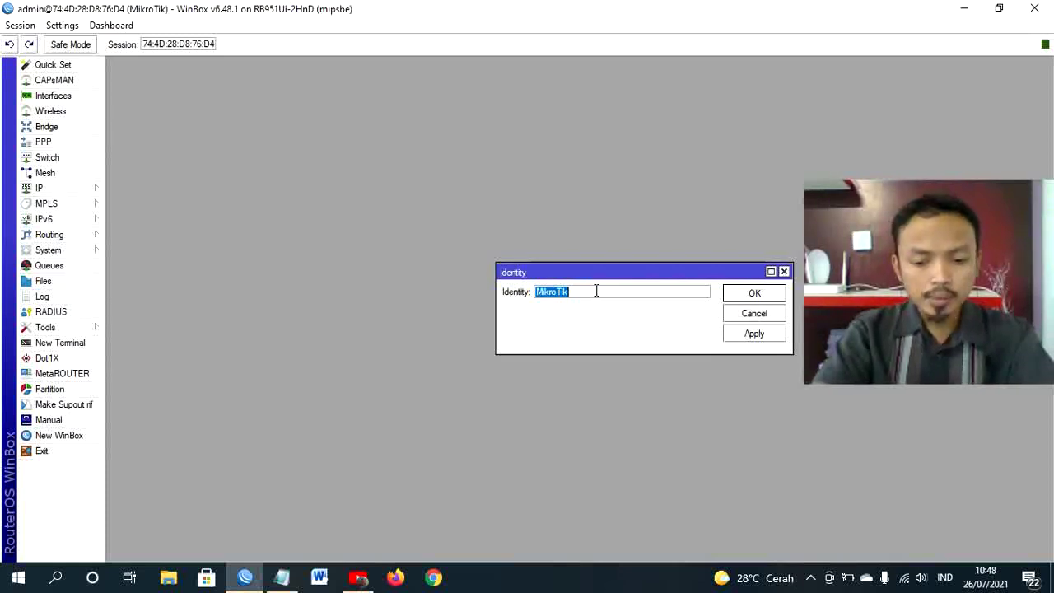
pyautogui.write('MO')
pyautogui.press('BackSpace')
pyautogui.write('AS')
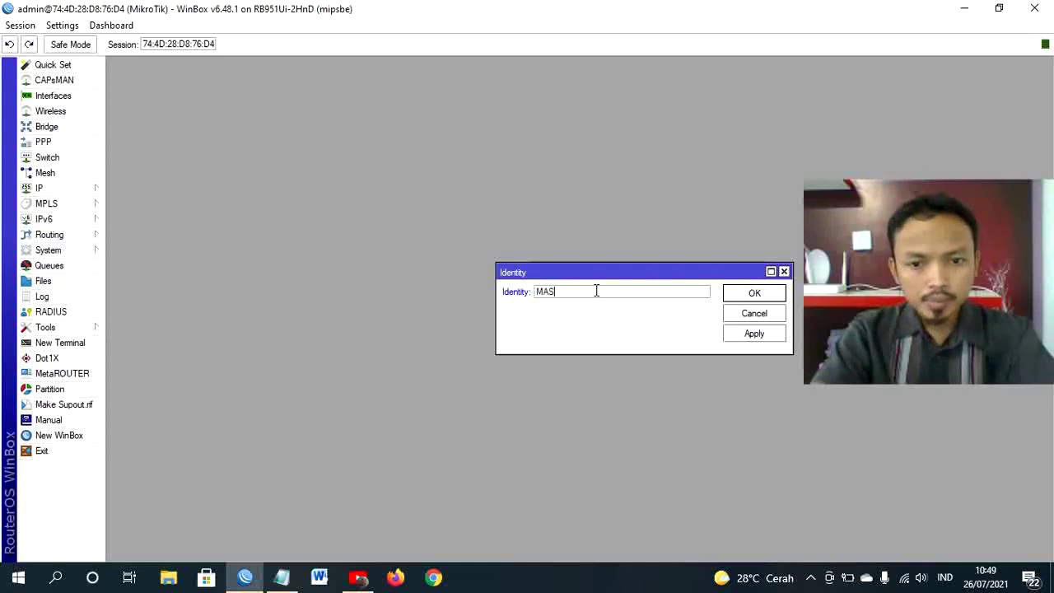
pyautogui.write('BOS1')
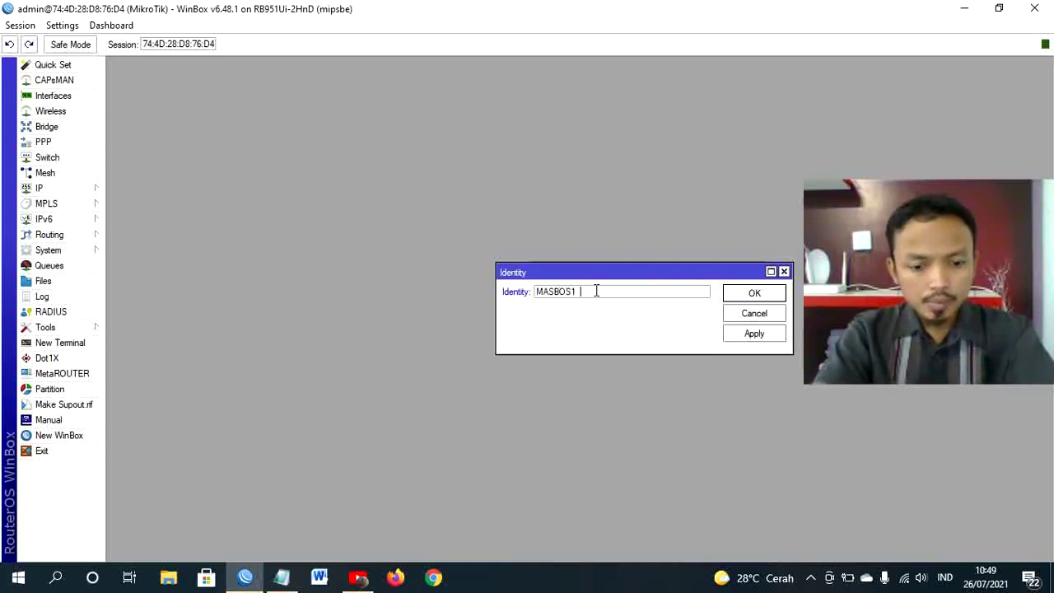
pyautogui.write('486')
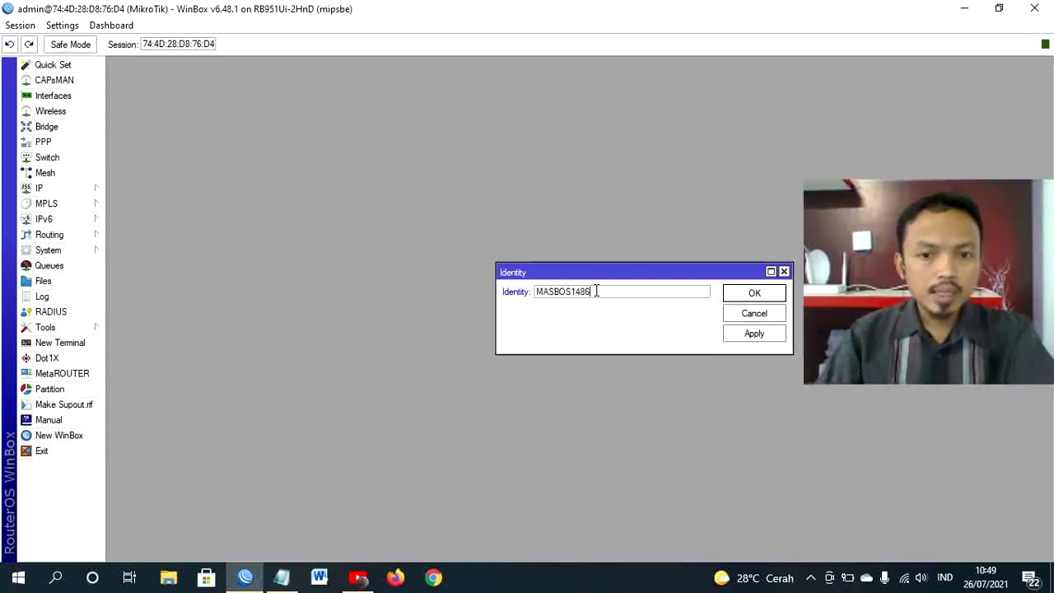
pyautogui.click(768, 294)
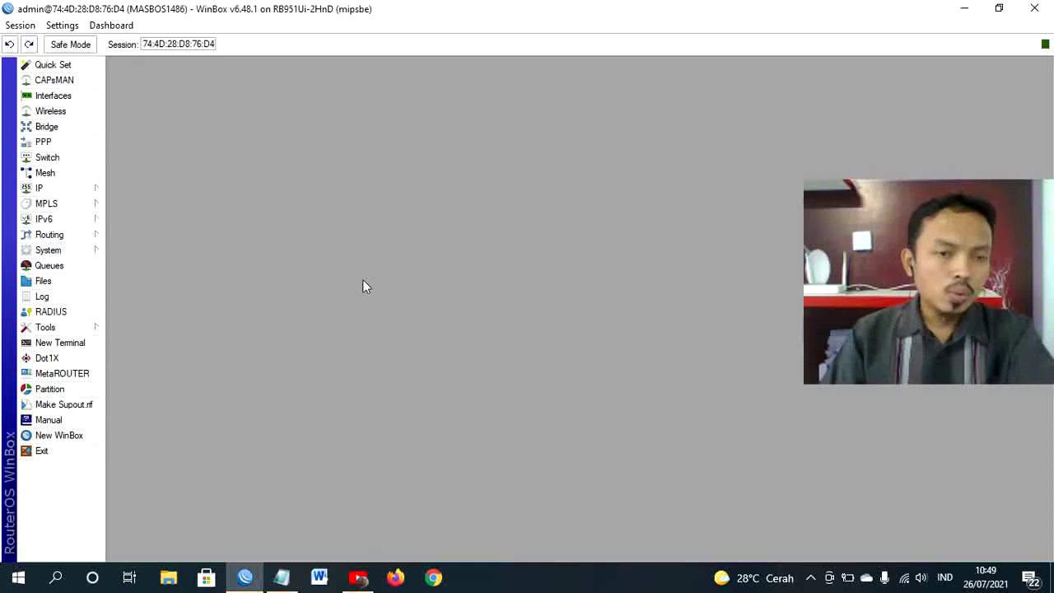
# - Check the router's identity in the WinBox neighbors list and connect to 74:4D:28:D8:76:D4 again
pyautogui.click(64, 436)
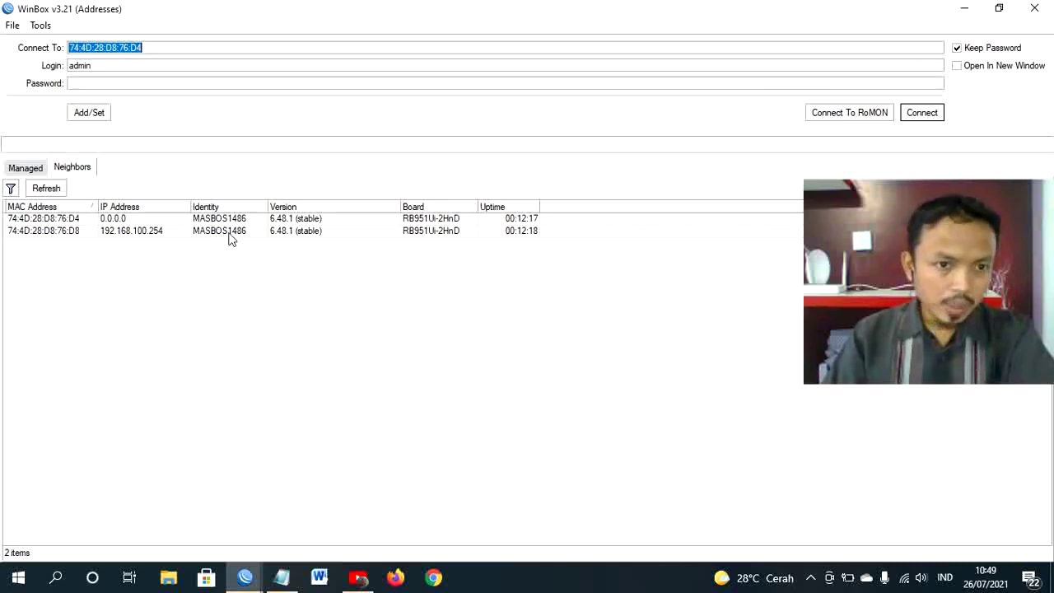
pyautogui.click(69, 218)
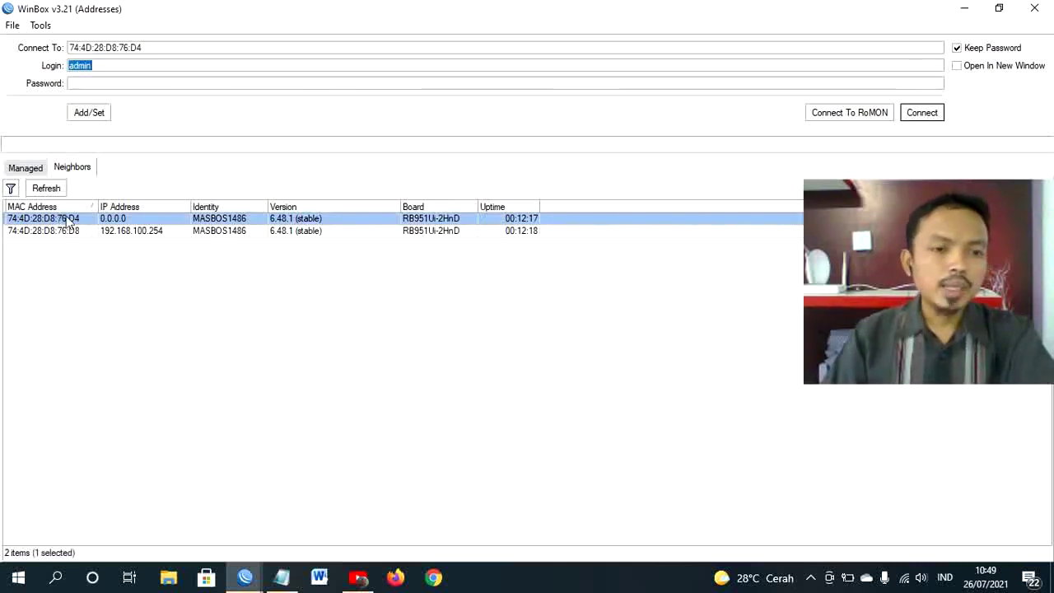
pyautogui.click(919, 114)
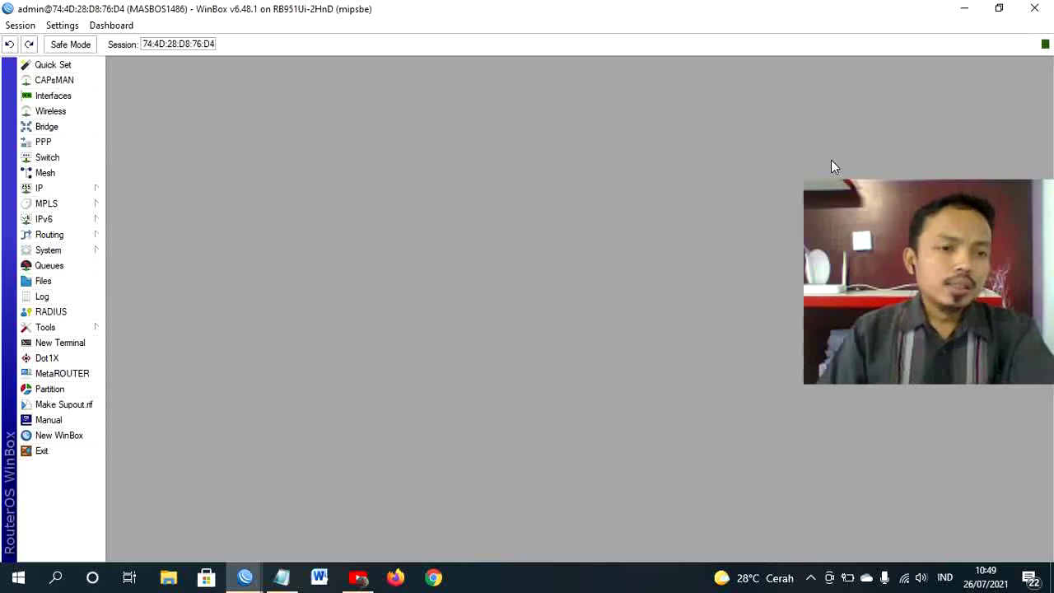
# - Switch to the Notepad notes and review the DHCP (DINAMIC HOST CONFIGURATION PROTOCOL) topic
pyautogui.click(282, 578)
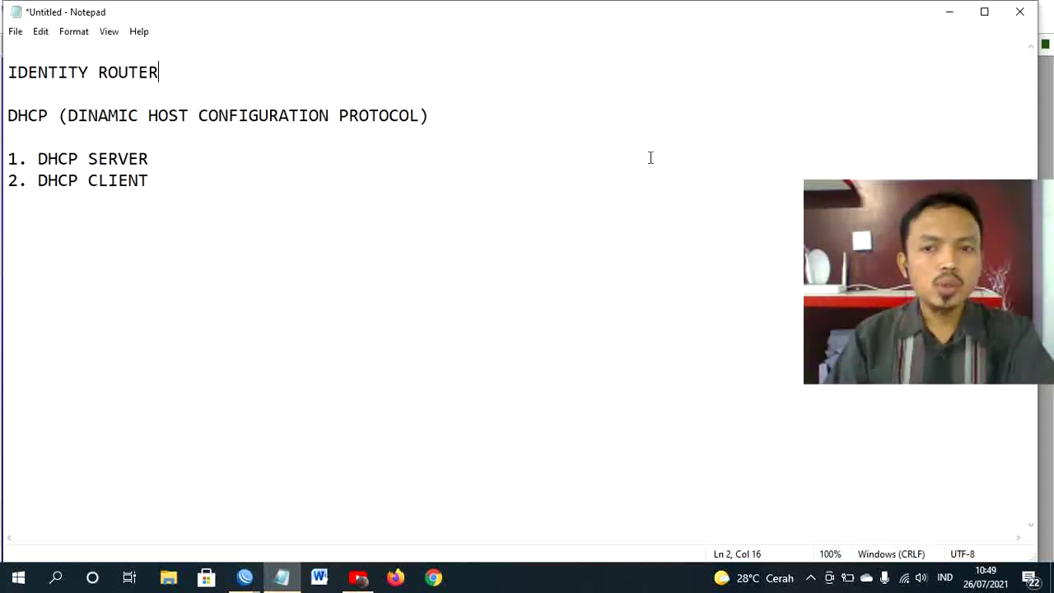
pyautogui.hotkey('alt', 'Tab')
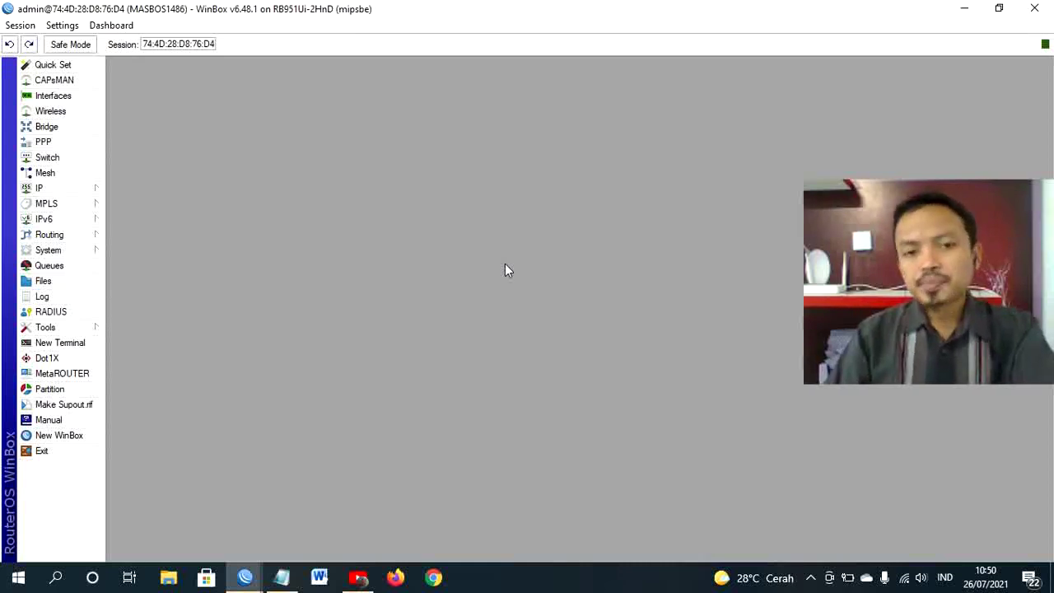
pyautogui.click(281, 577)
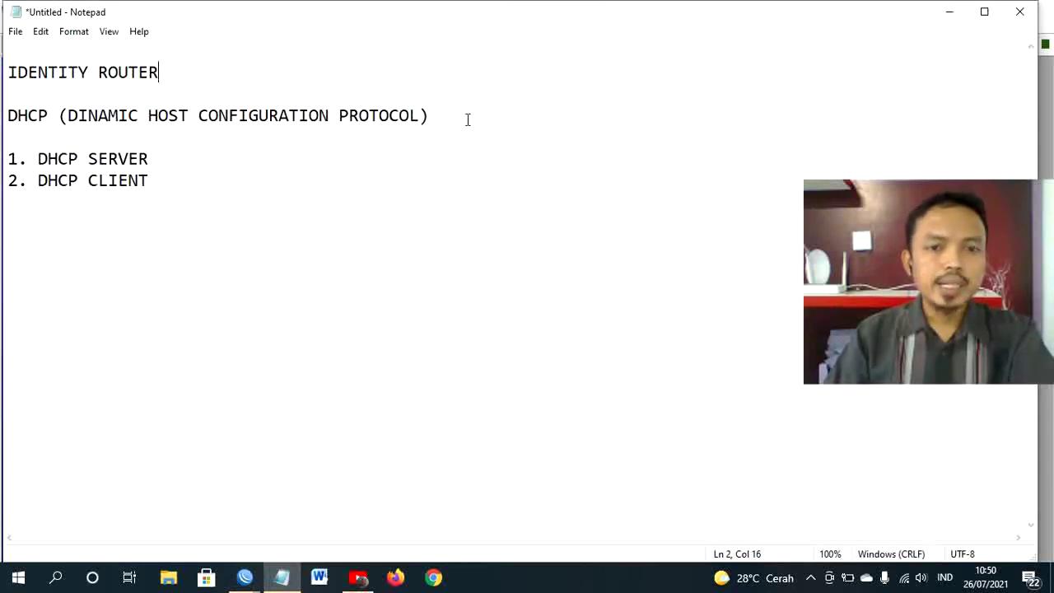
pyautogui.click(467, 119)
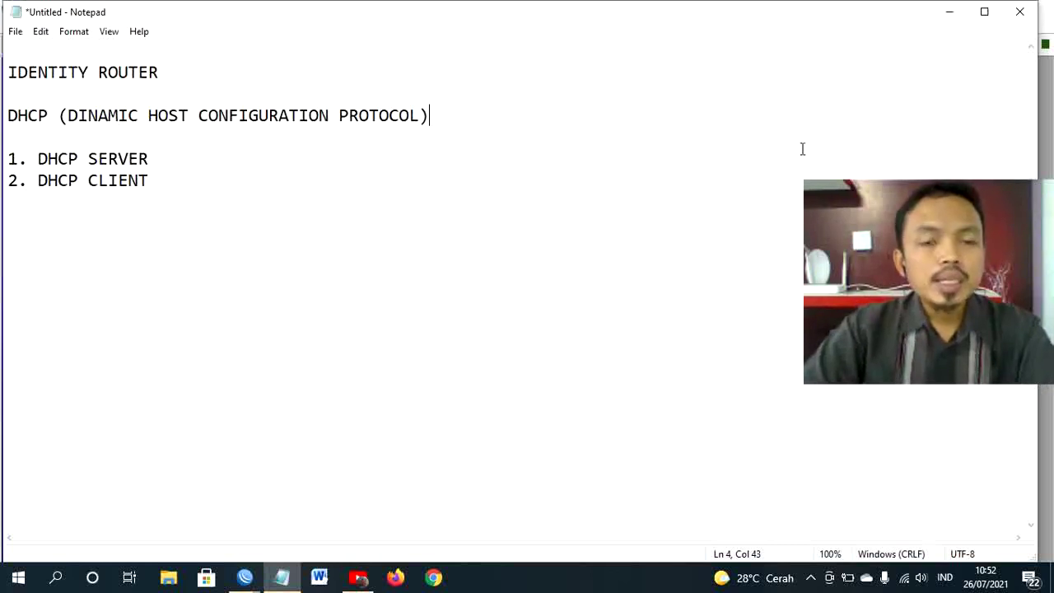
# - Add a blank line below the DHCP SERVER item and append "(memberi internet kepada cliet)" to that item
pyautogui.click(221, 162)
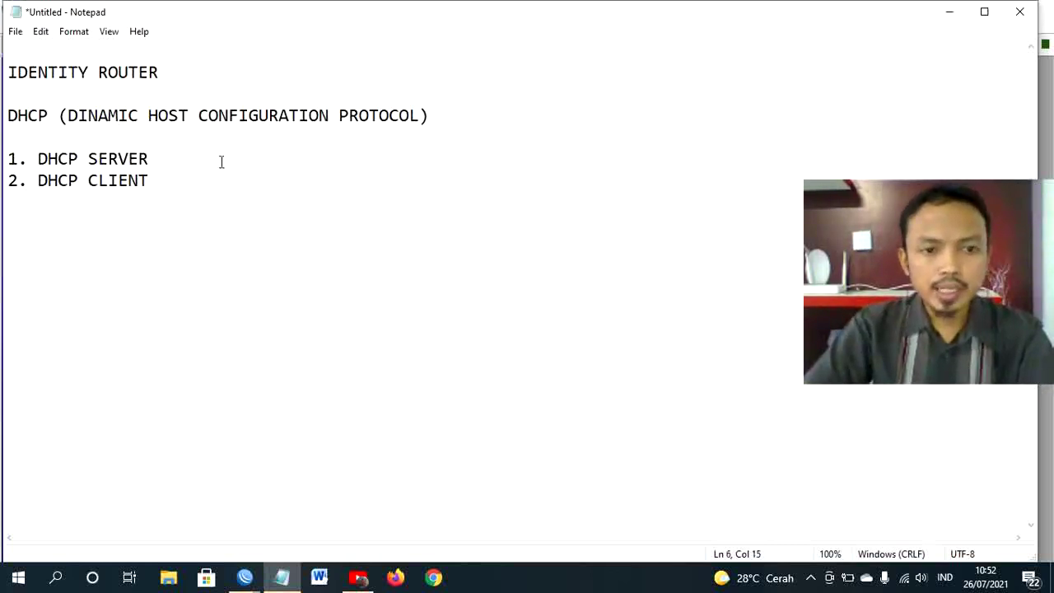
pyautogui.press('Return')
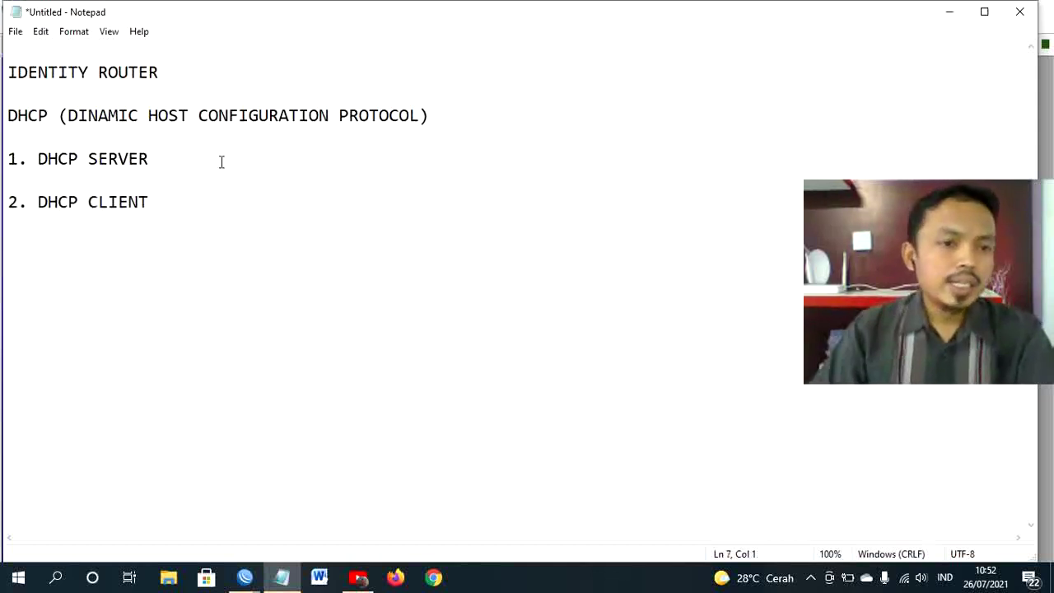
pyautogui.click(221, 162)
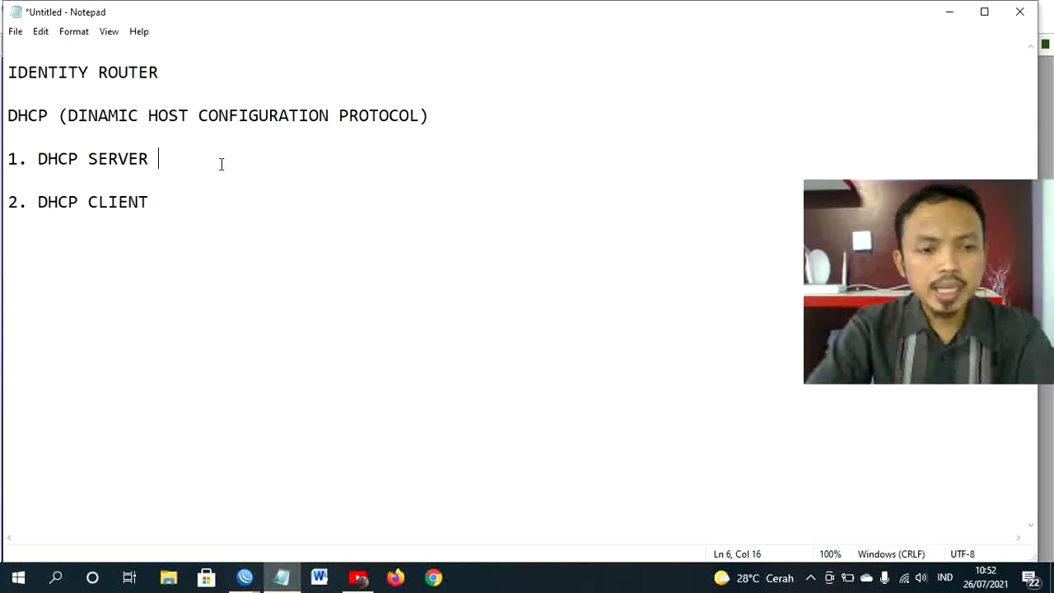
pyautogui.write('(m')
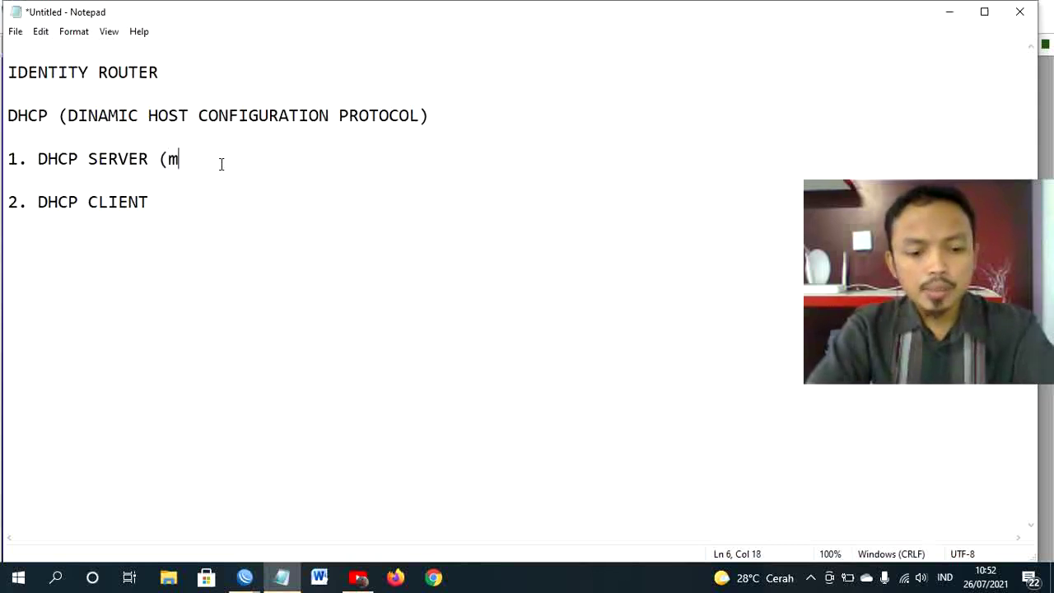
pyautogui.write('eberi')
pyautogui.press('BackSpace')
pyautogui.press('BackSpace')
pyautogui.press('BackSpace')
pyautogui.press('BackSpace')
pyautogui.press('BackSpace')
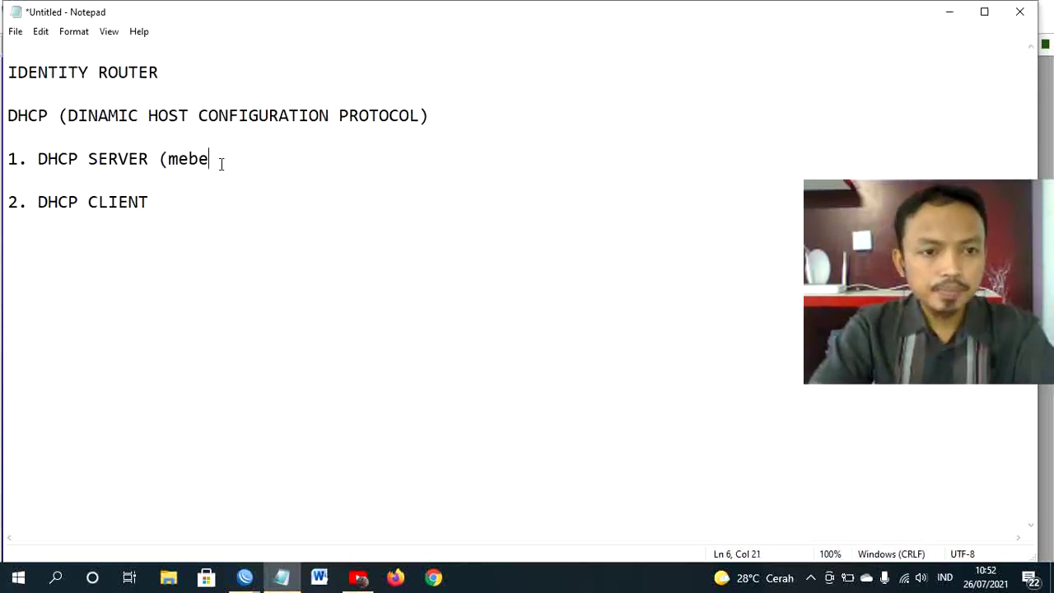
pyautogui.write('mberi ')
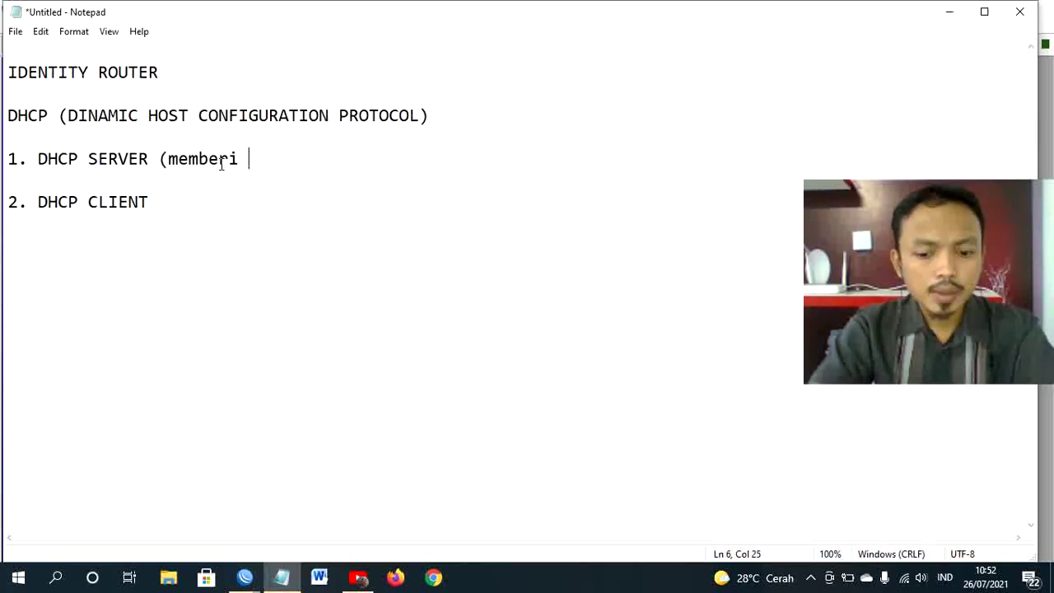
pyautogui.write('internet')
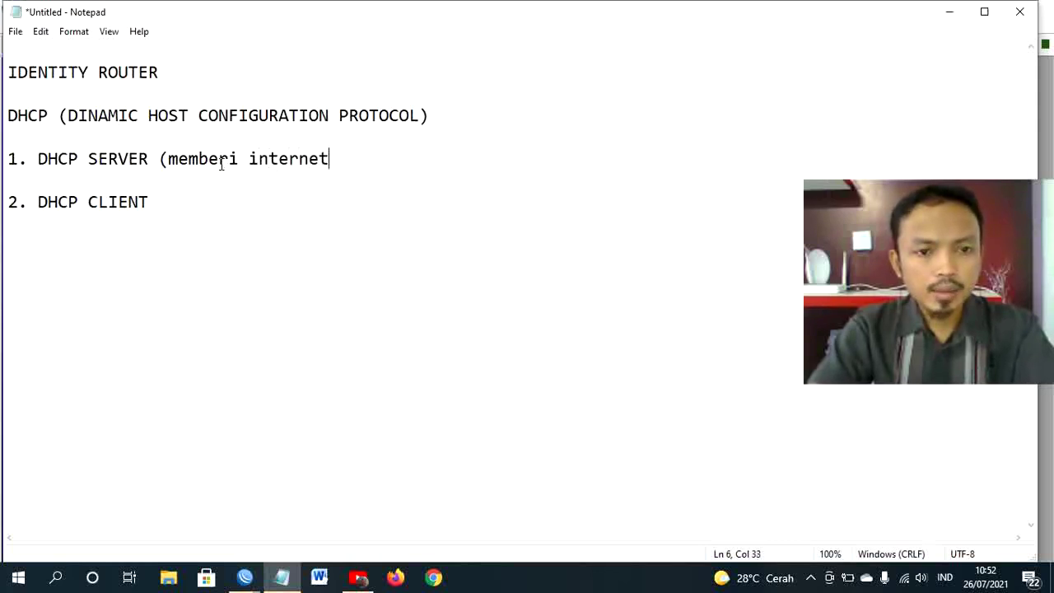
pyautogui.write(' kepada')
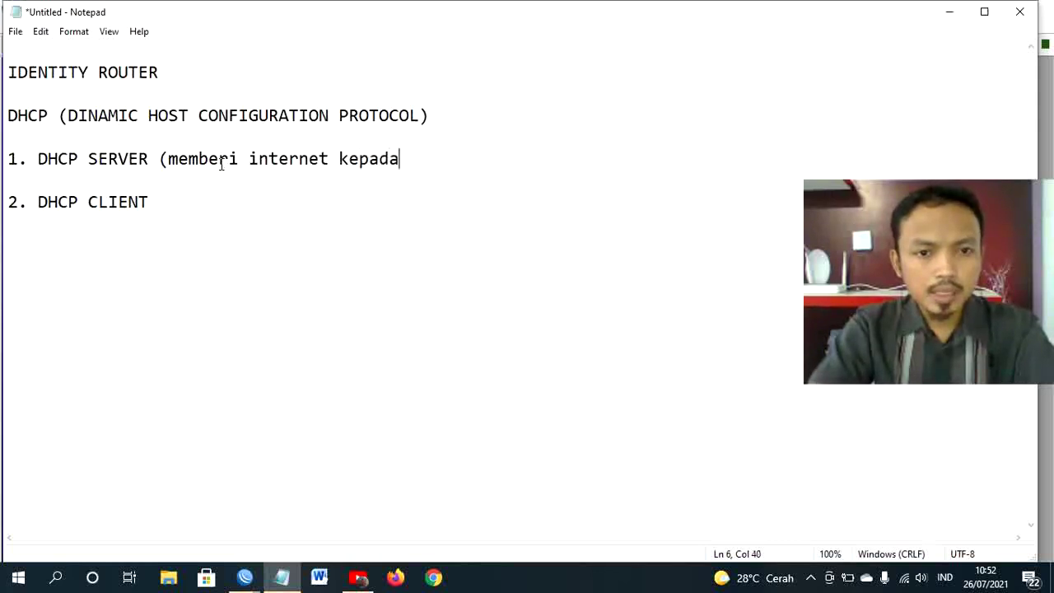
pyautogui.write(' cliet')
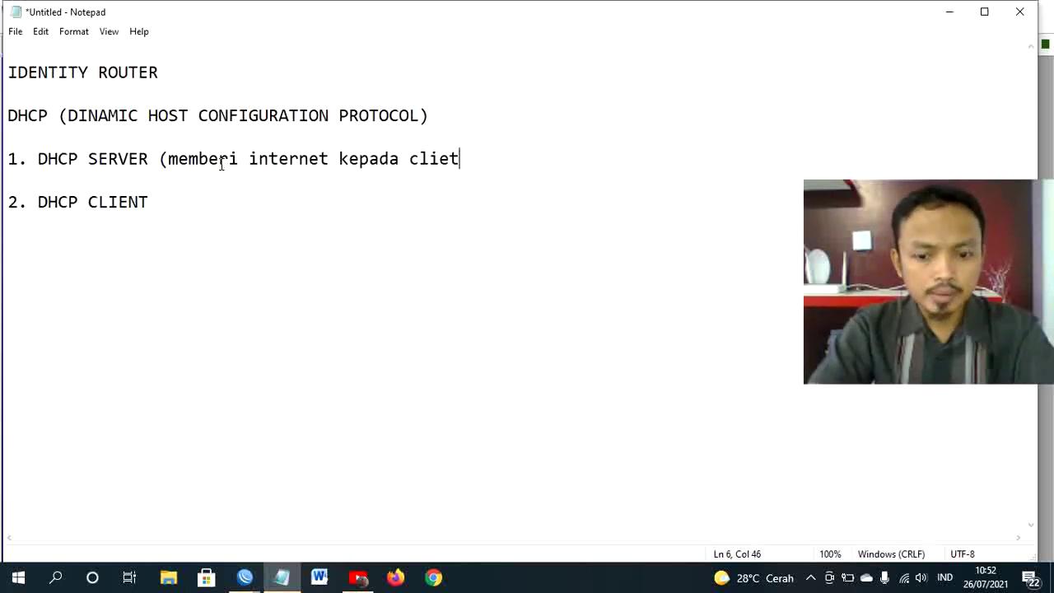
pyautogui.write(')')
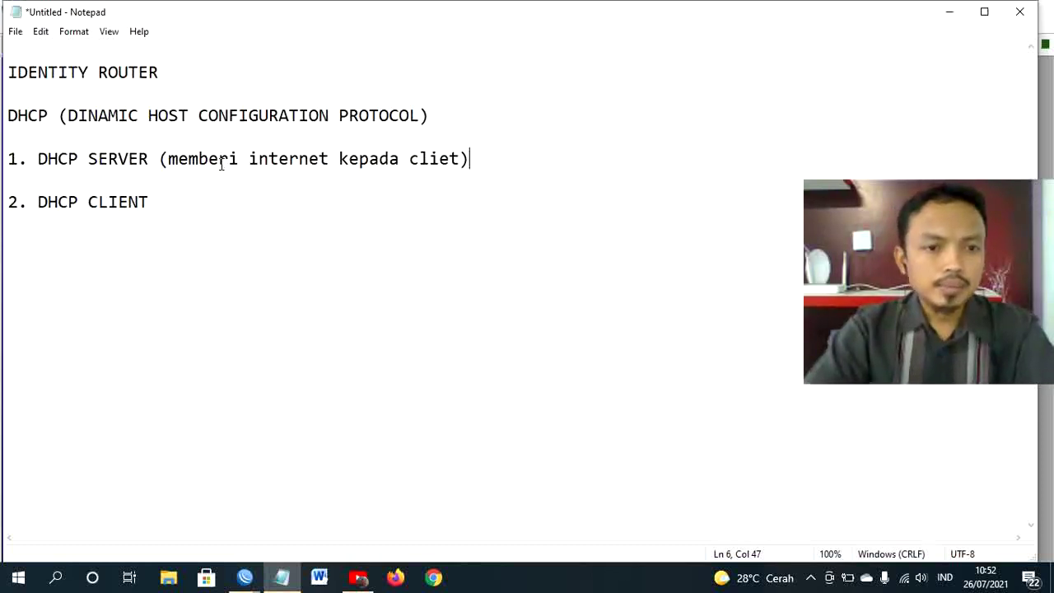
# - Append "(meminta/menerima internet kepada server)" to the DHCP CLIENT item in the notes
pyautogui.press('Right')
pyautogui.press('Right')
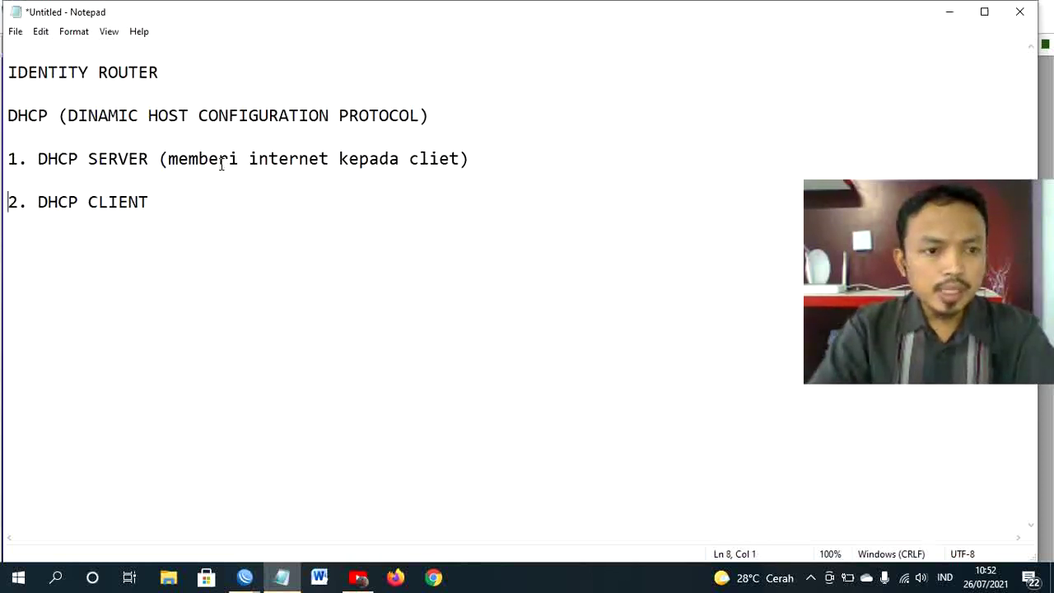
pyautogui.press('End')
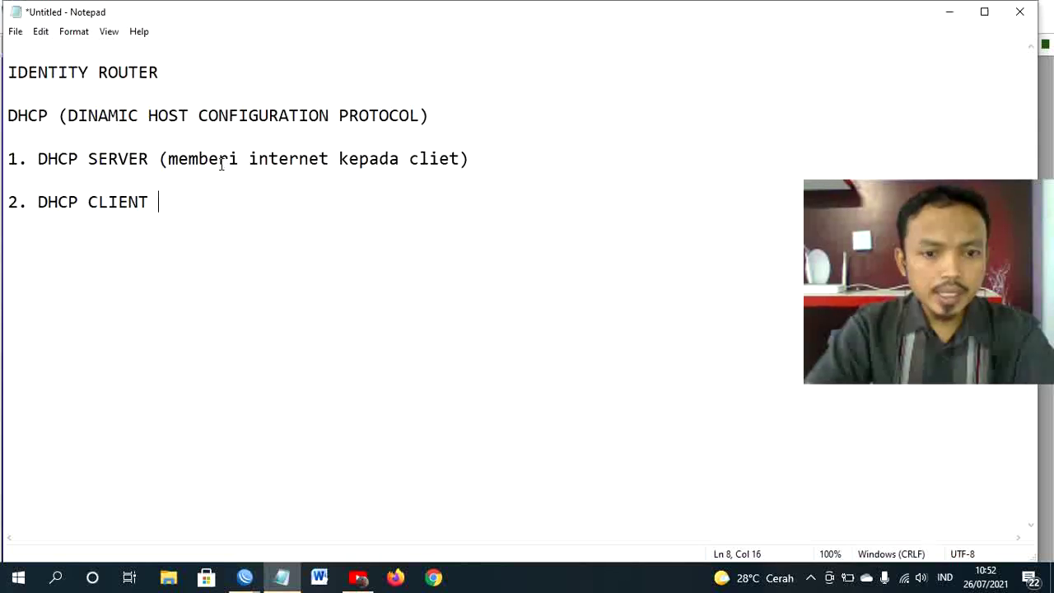
pyautogui.write('(')
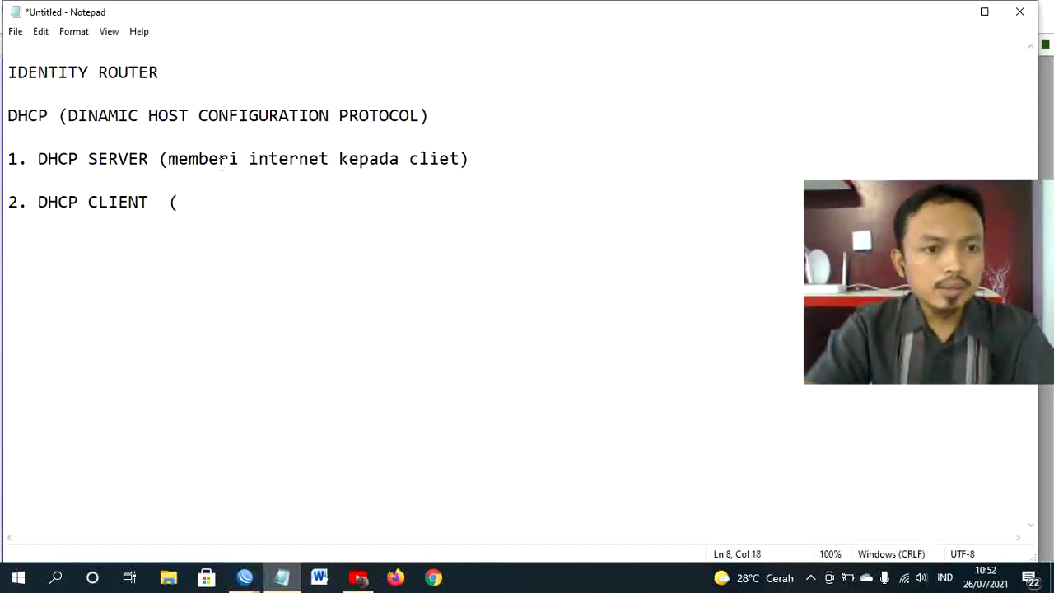
pyautogui.write('m')
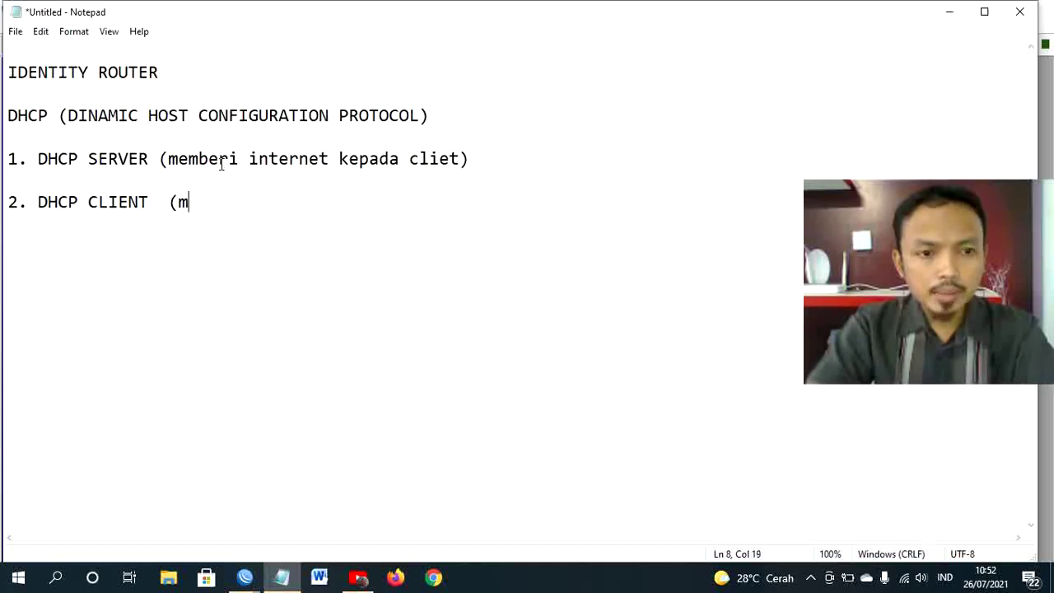
pyautogui.write('emi')
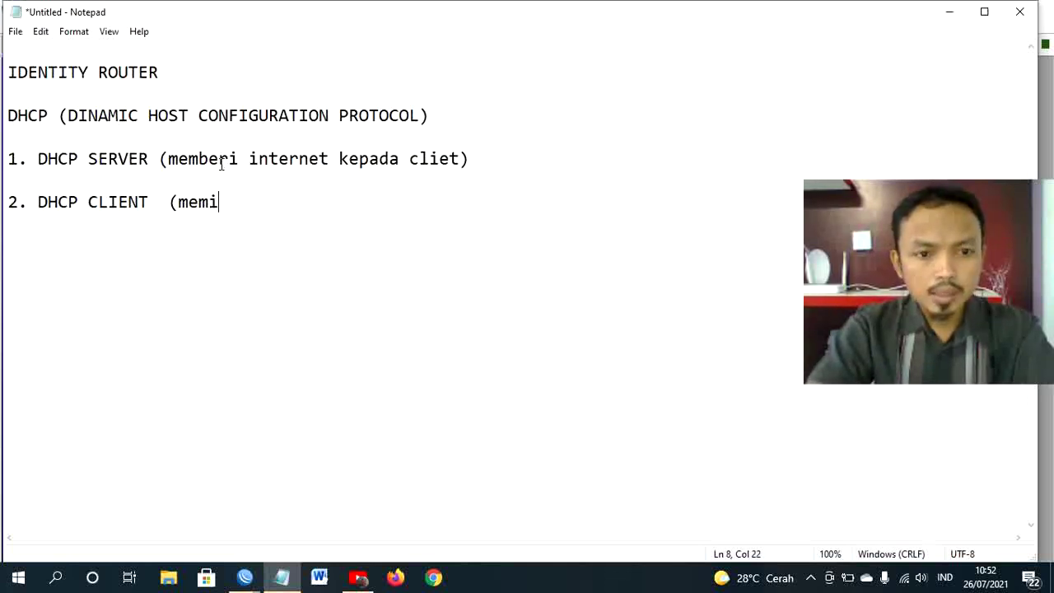
pyautogui.write('nta/me')
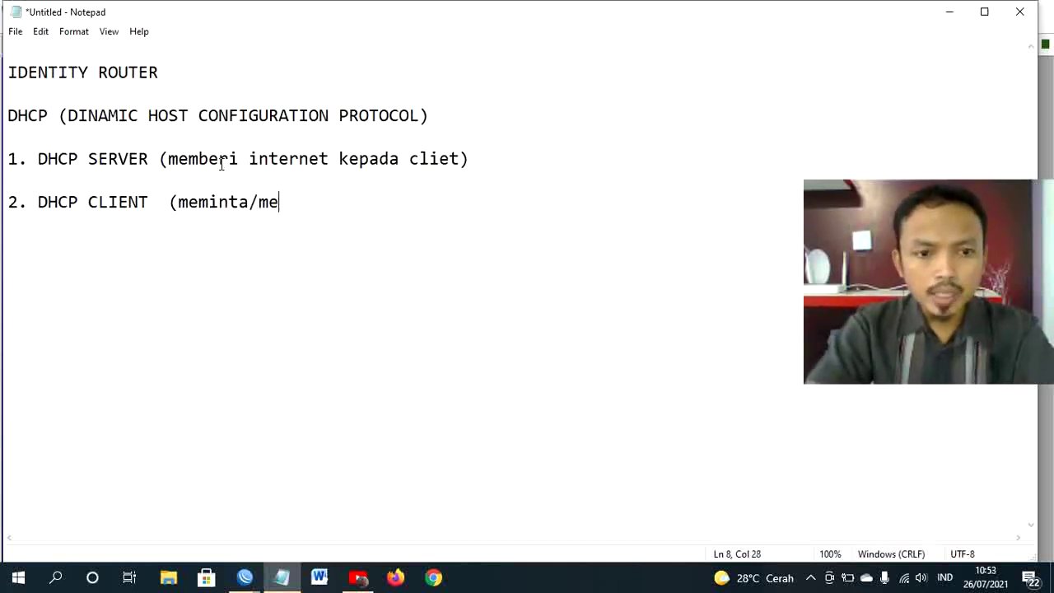
pyautogui.write('nerima')
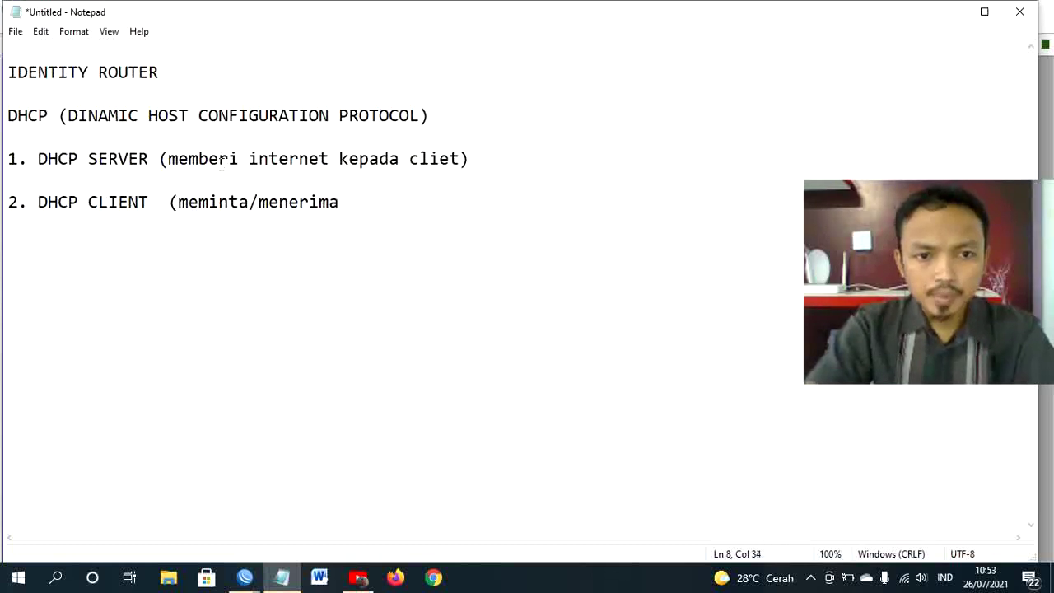
pyautogui.write(' intern')
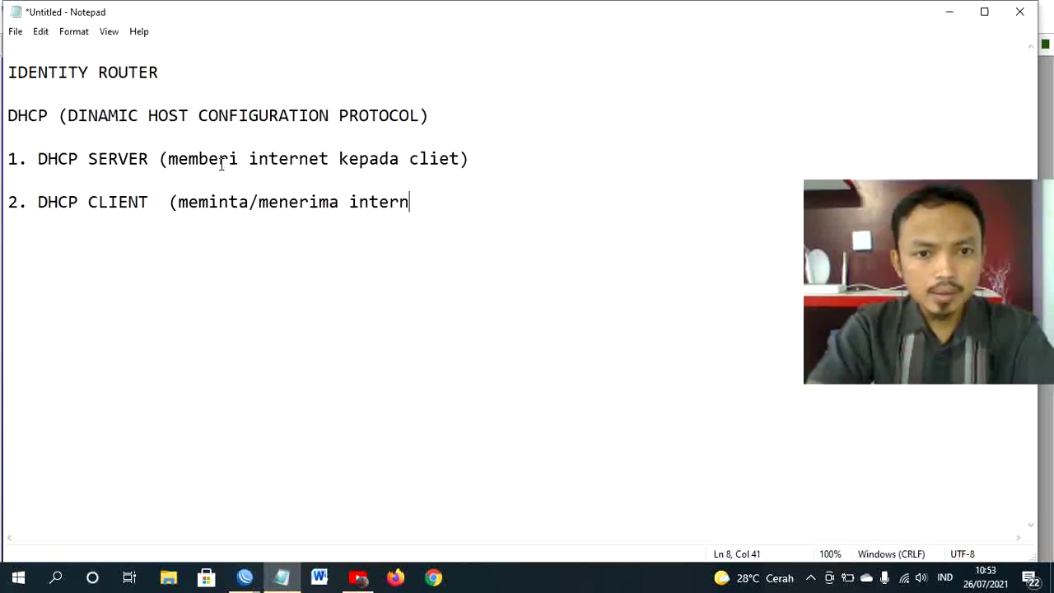
pyautogui.write('et kepa')
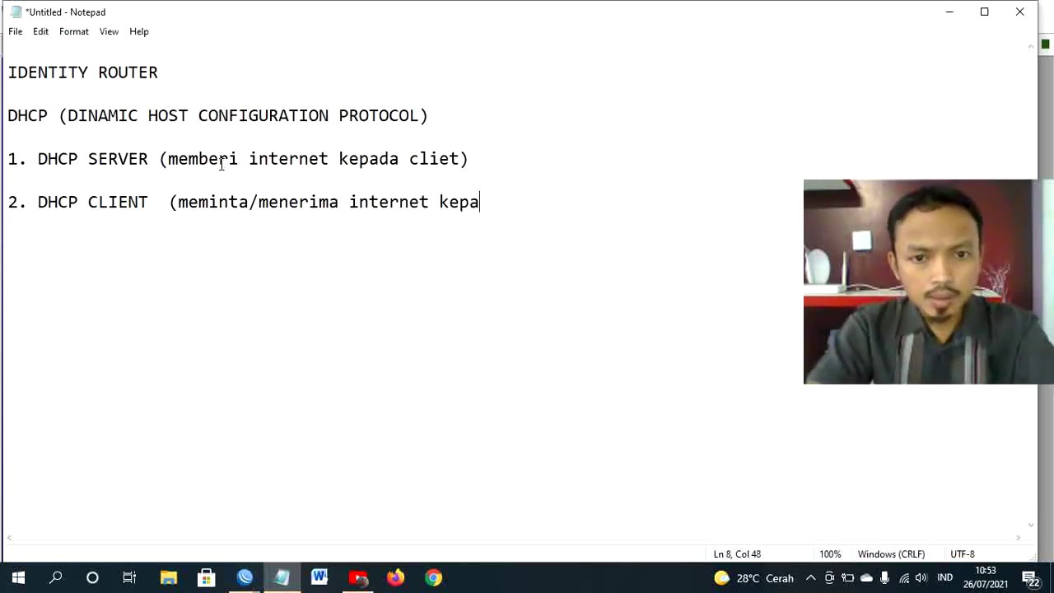
pyautogui.write('da seerv')
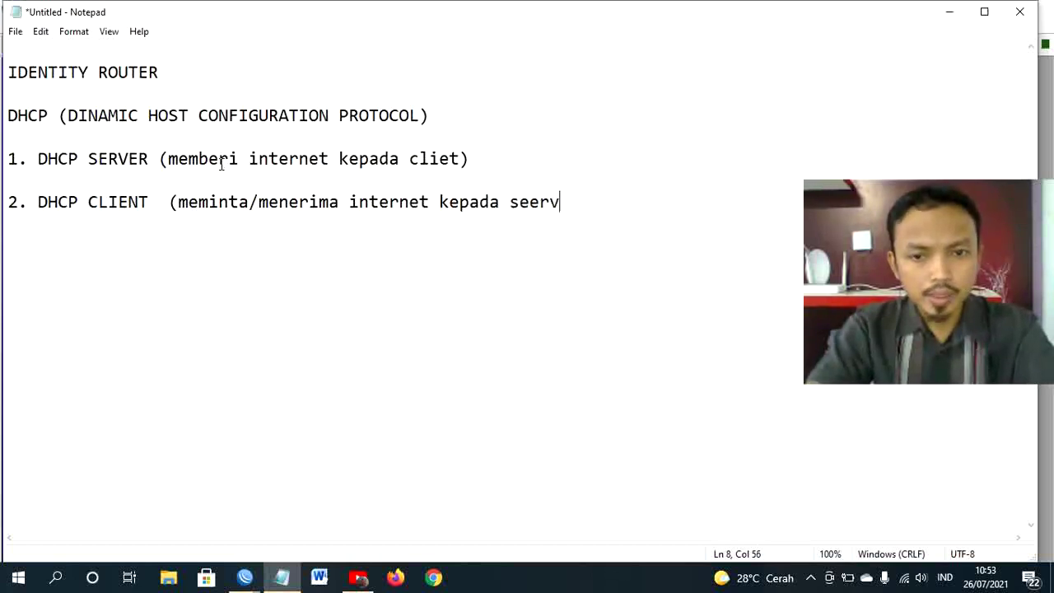
pyautogui.press('BackSpace')
pyautogui.press('BackSpace')
pyautogui.press('BackSpace')
pyautogui.write('r')
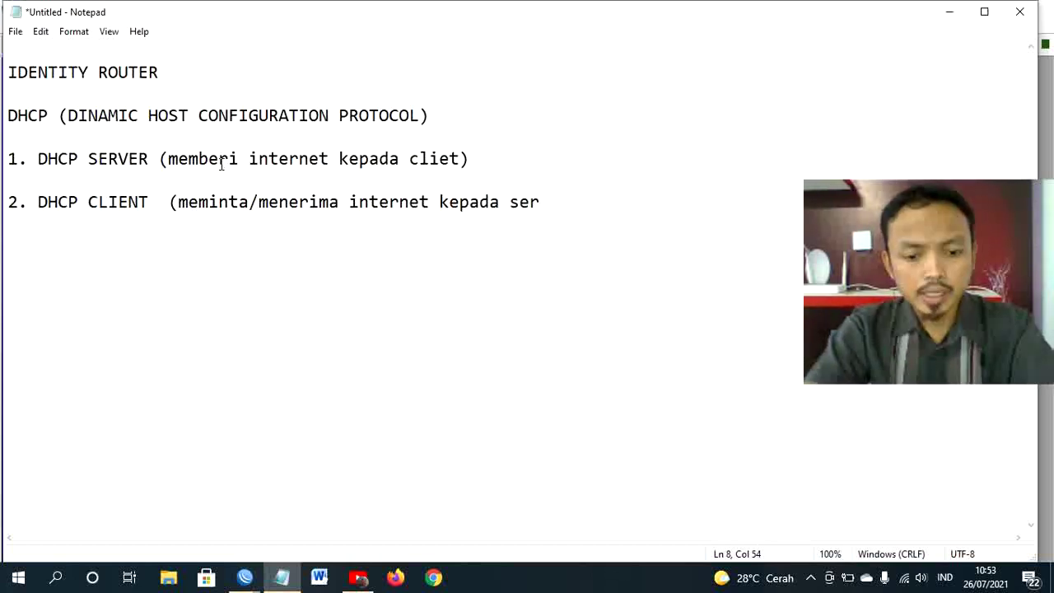
pyautogui.write('ver')
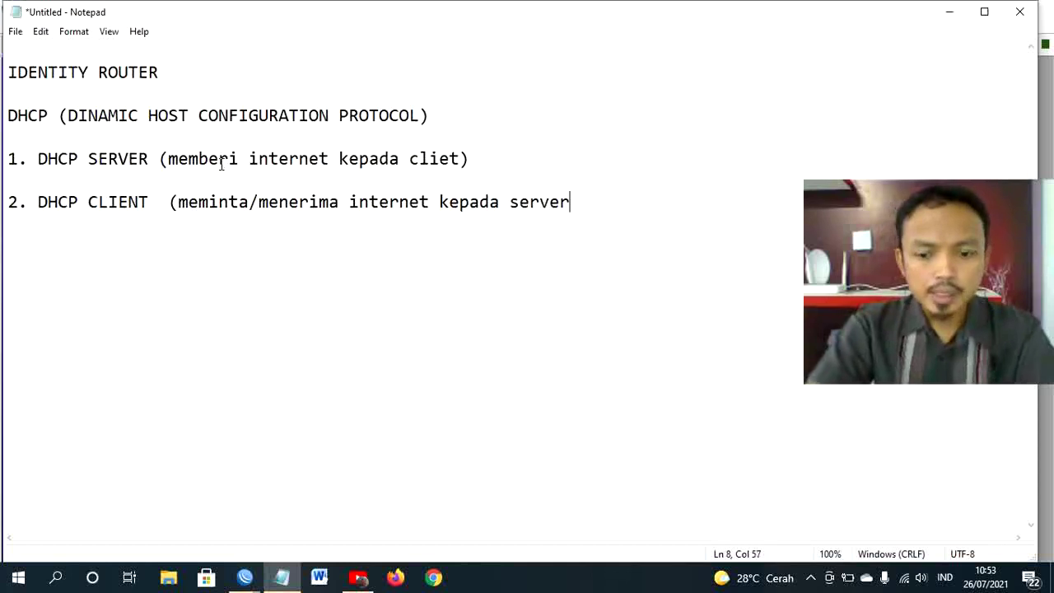
pyautogui.write(')')
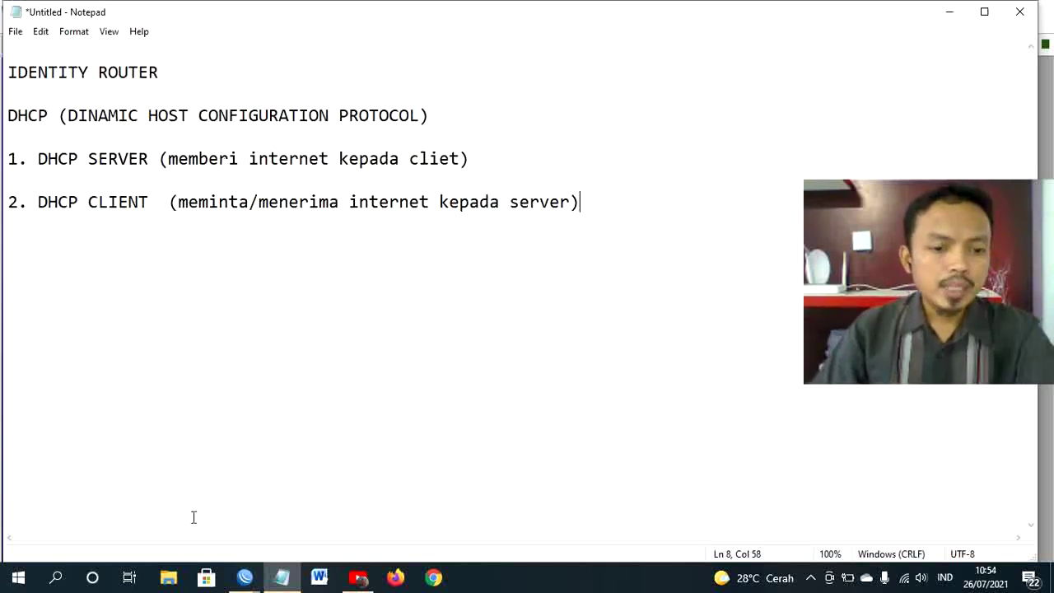
# - Switch to the WinBox session and review the router's interface list, covering ether1 to ether5 and wlan1
pyautogui.click(247, 579)
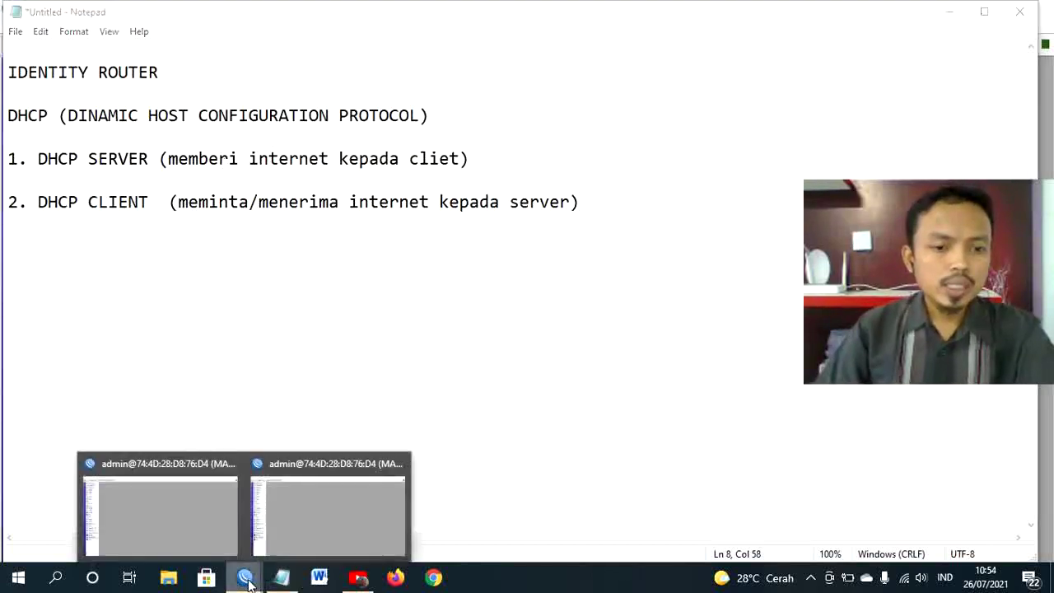
pyautogui.click(348, 508)
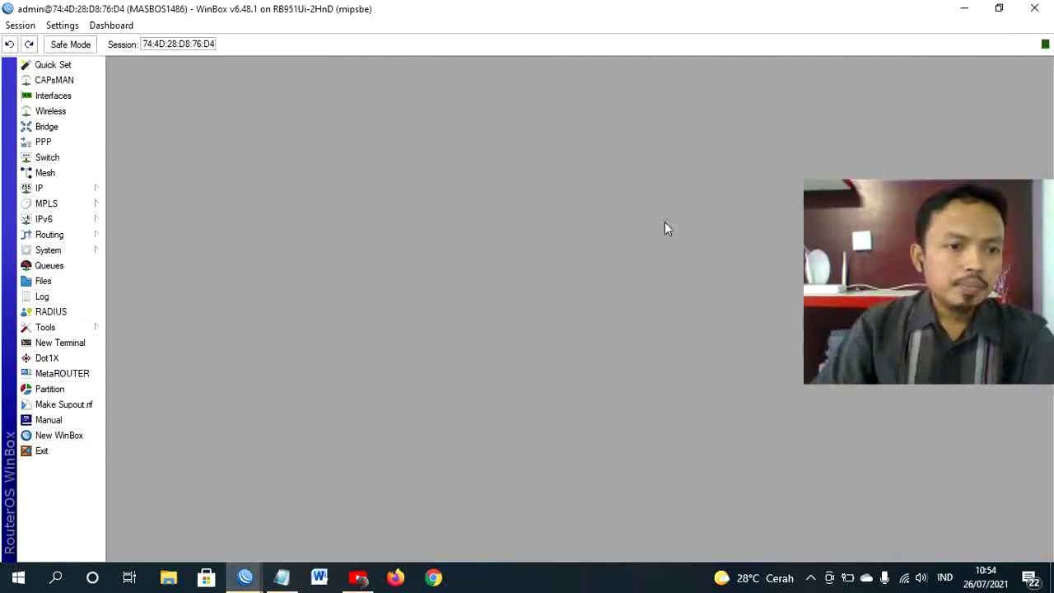
pyautogui.click(68, 195)
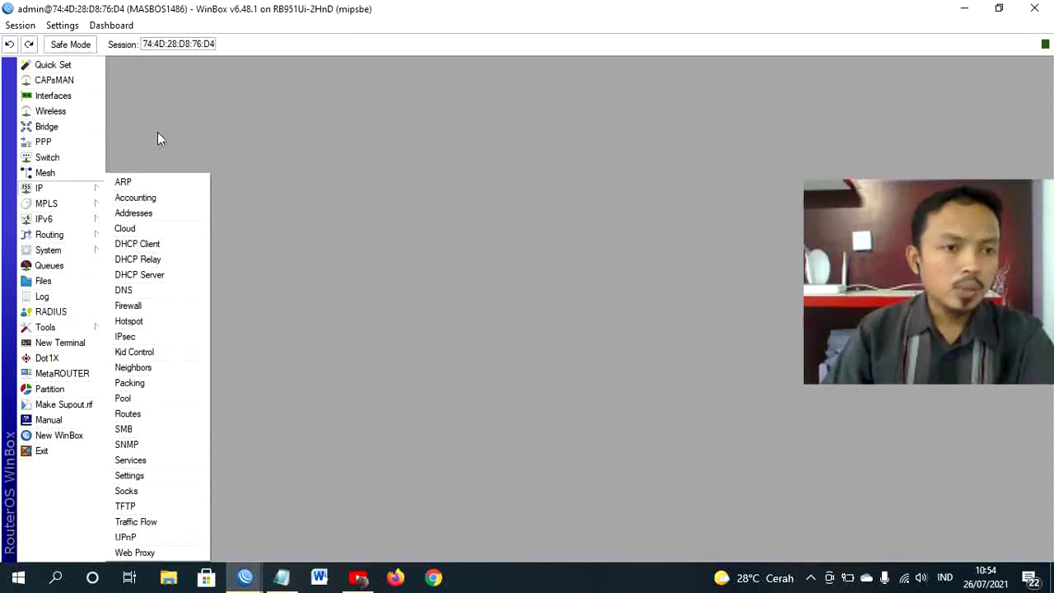
pyautogui.click(62, 98)
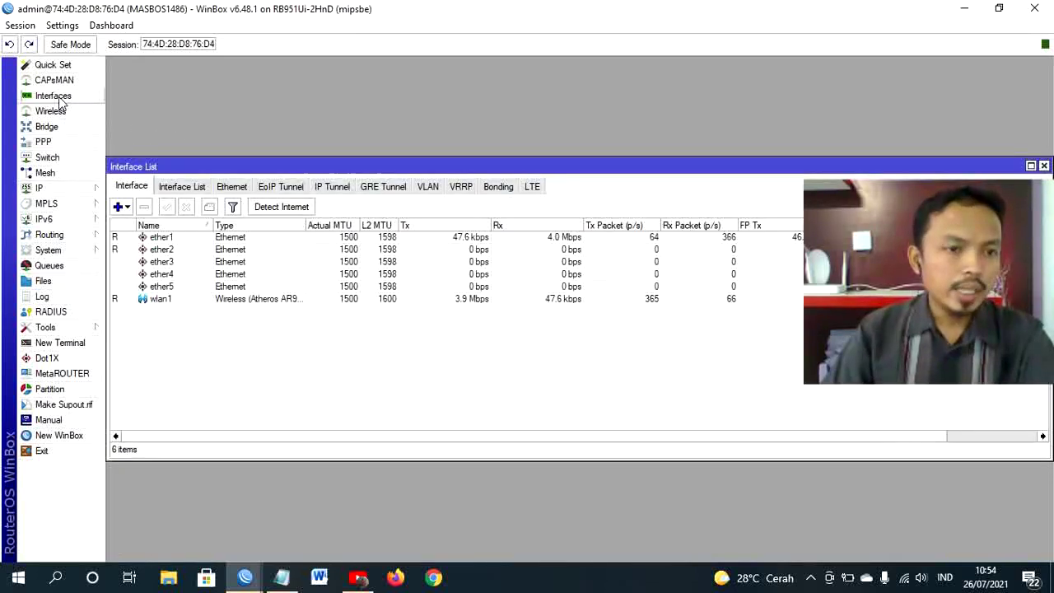
pyautogui.click(154, 239)
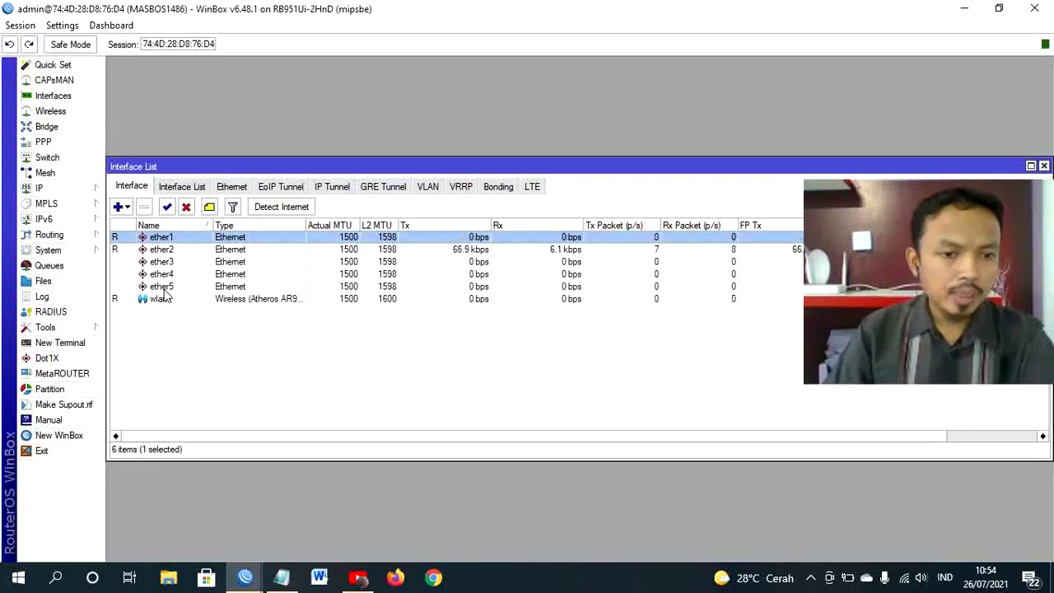
pyautogui.keyDown('shift'); pyautogui.click(164, 288); pyautogui.keyUp('shift')
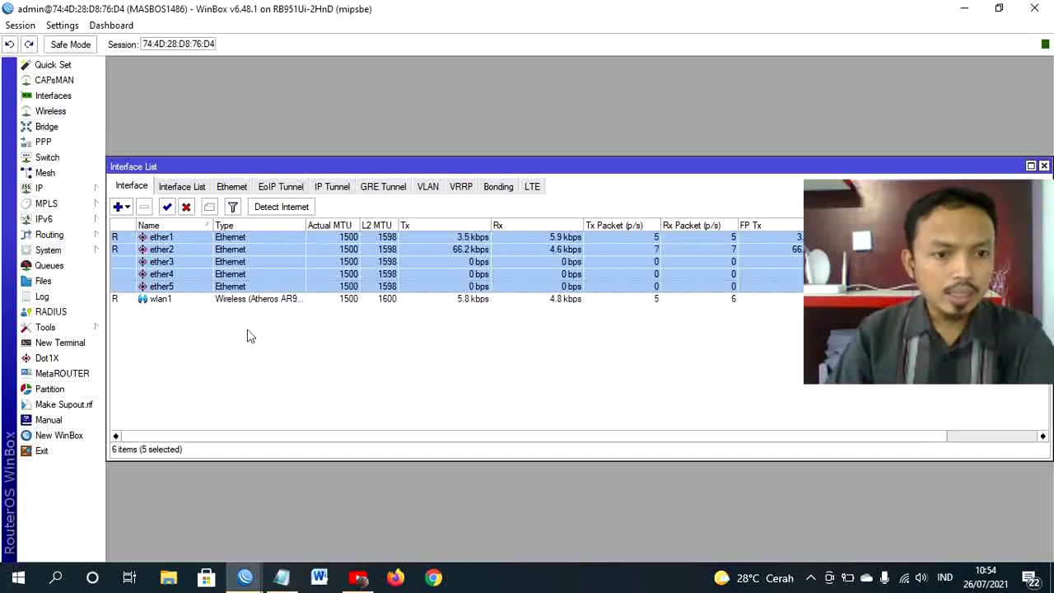
pyautogui.click(160, 299)
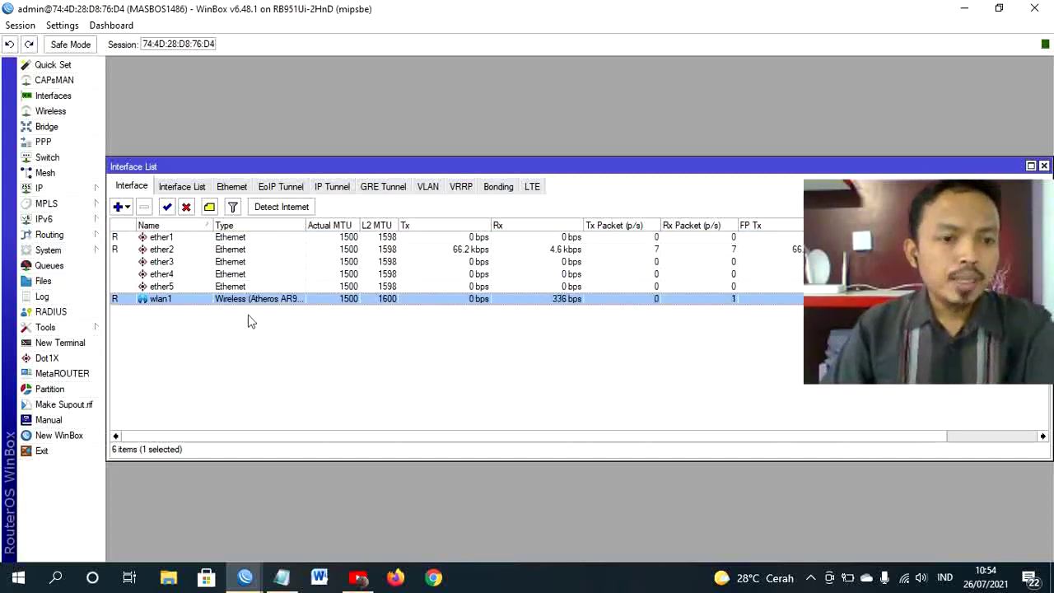
pyautogui.click(173, 239)
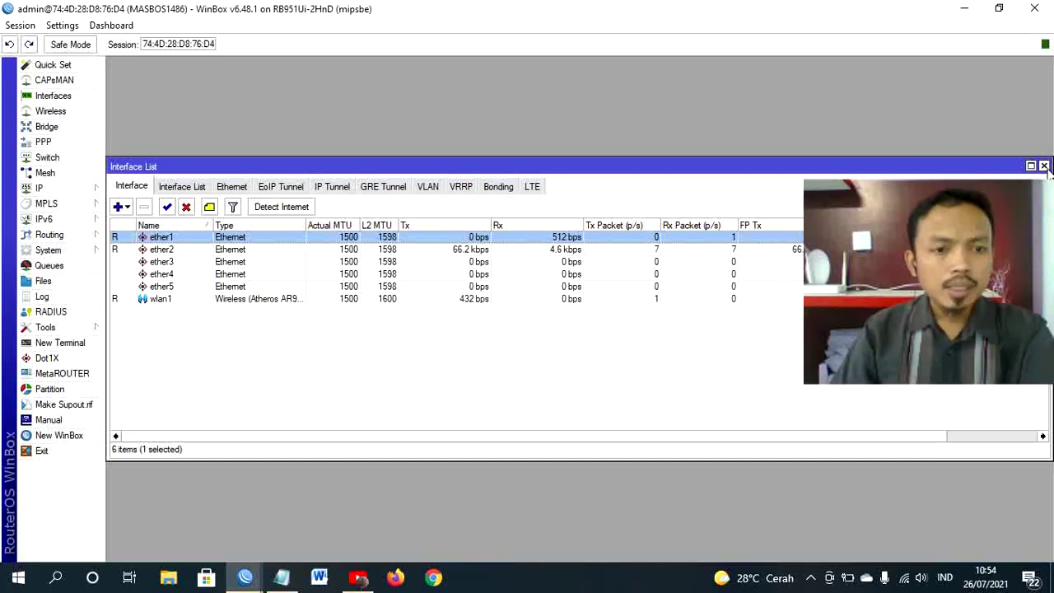
pyautogui.click(1044, 167)
# - Review the DHCP client entry for ether1, widening the IP Address column to read its full address
pyautogui.click(73, 191)
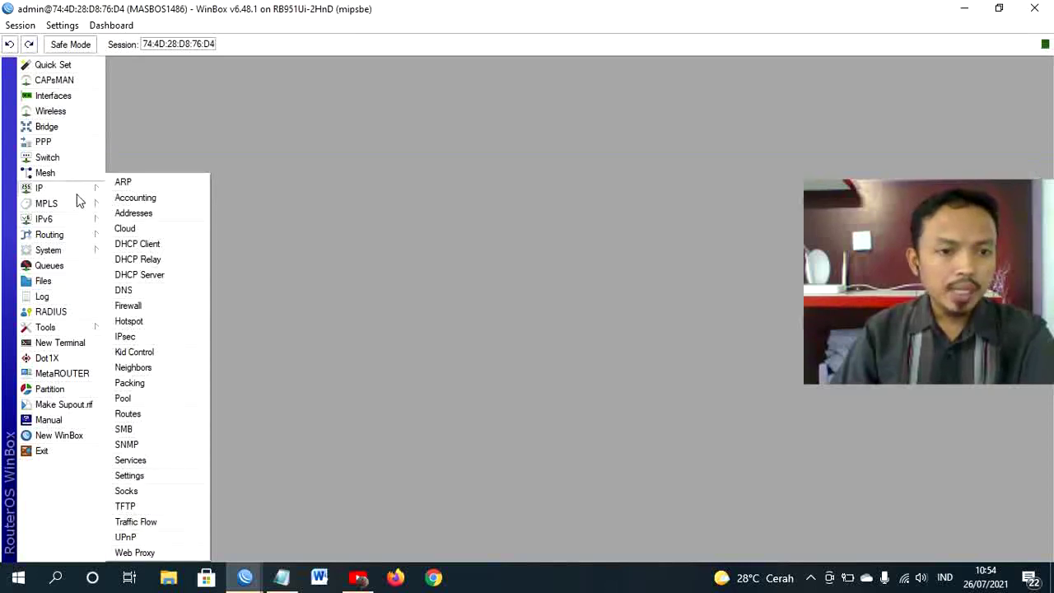
pyautogui.click(144, 247)
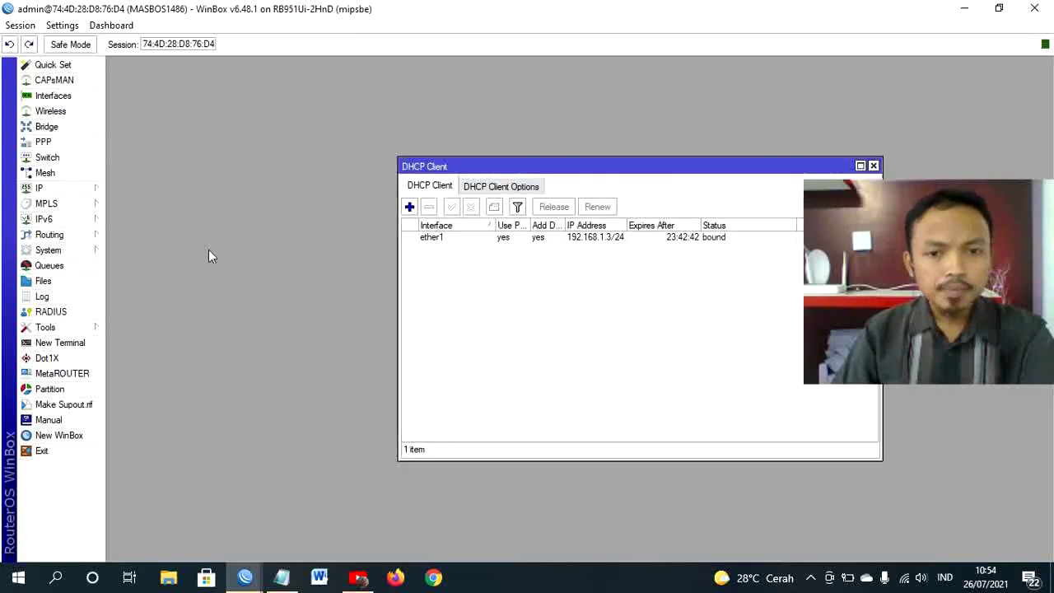
pyautogui.click(443, 238)
pyautogui.moveTo(627, 226); pyautogui.dragTo(696, 226)
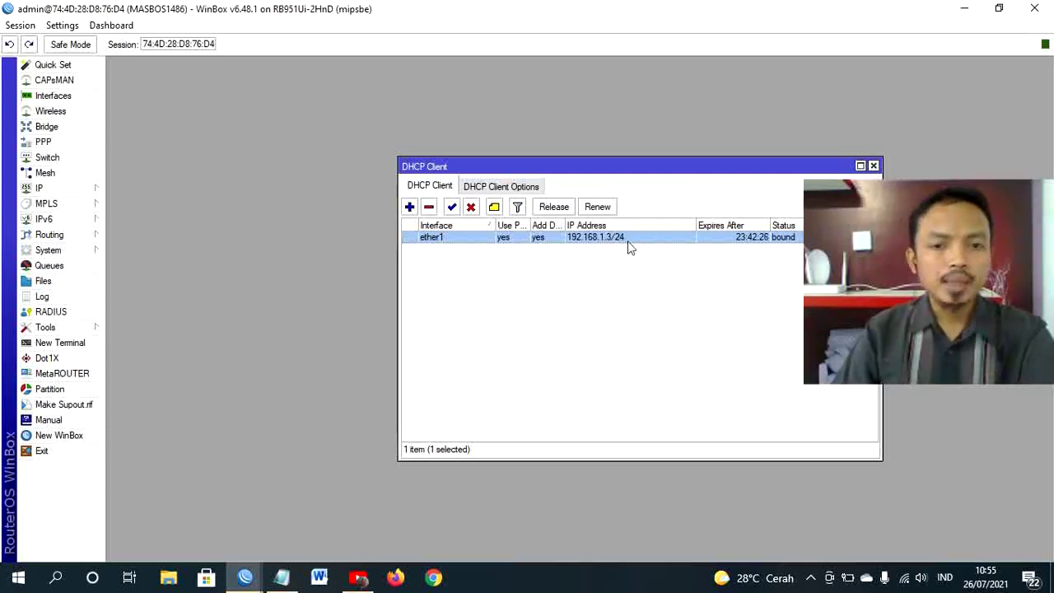
pyautogui.moveTo(629, 247)
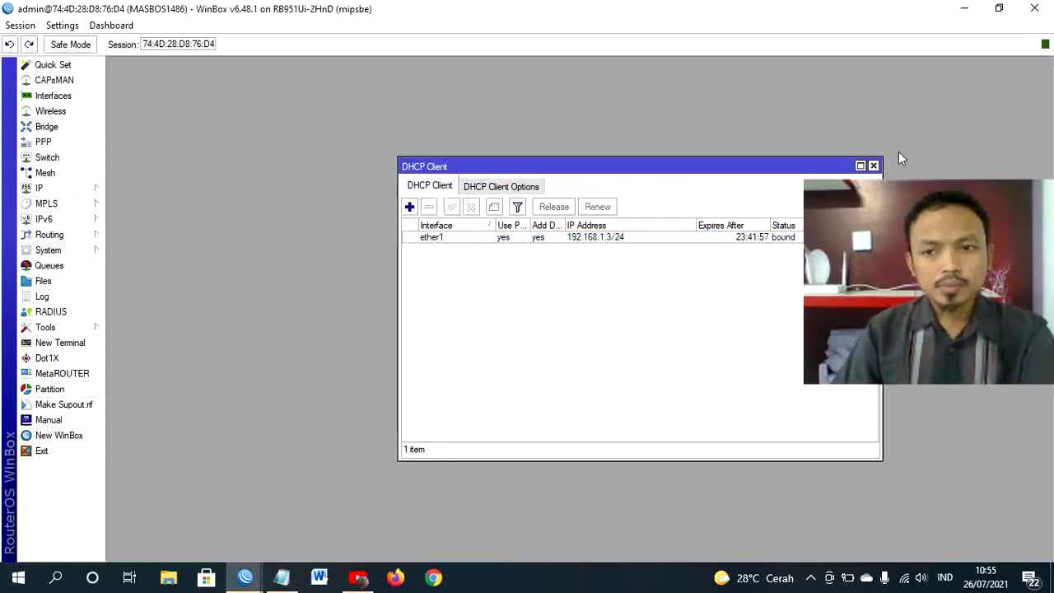
pyautogui.click(873, 165)
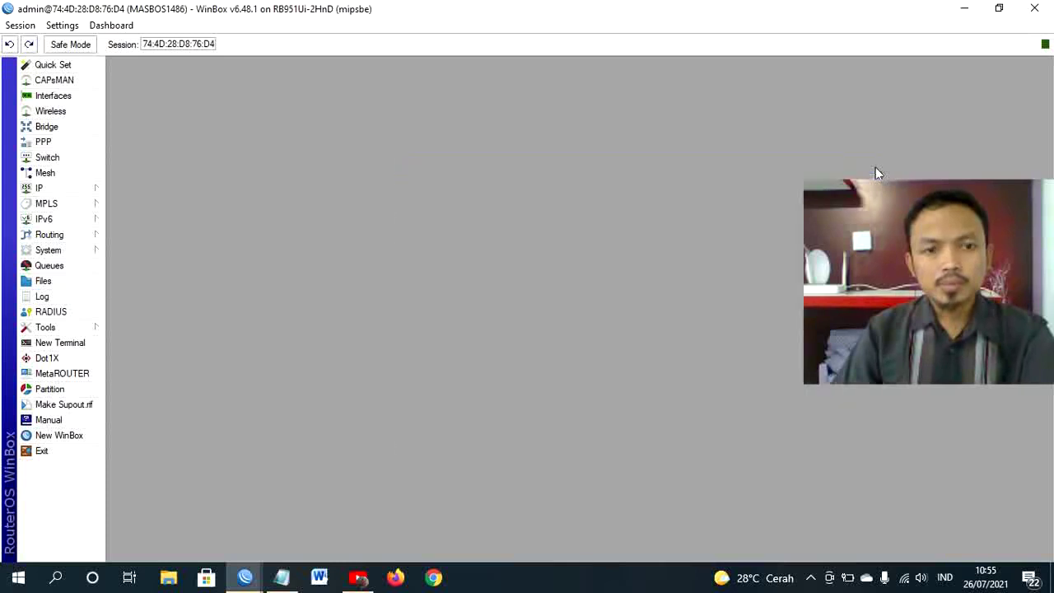
# - Examine the DHCP server list and its dhcp1 entry on wlan1
pyautogui.click(84, 188)
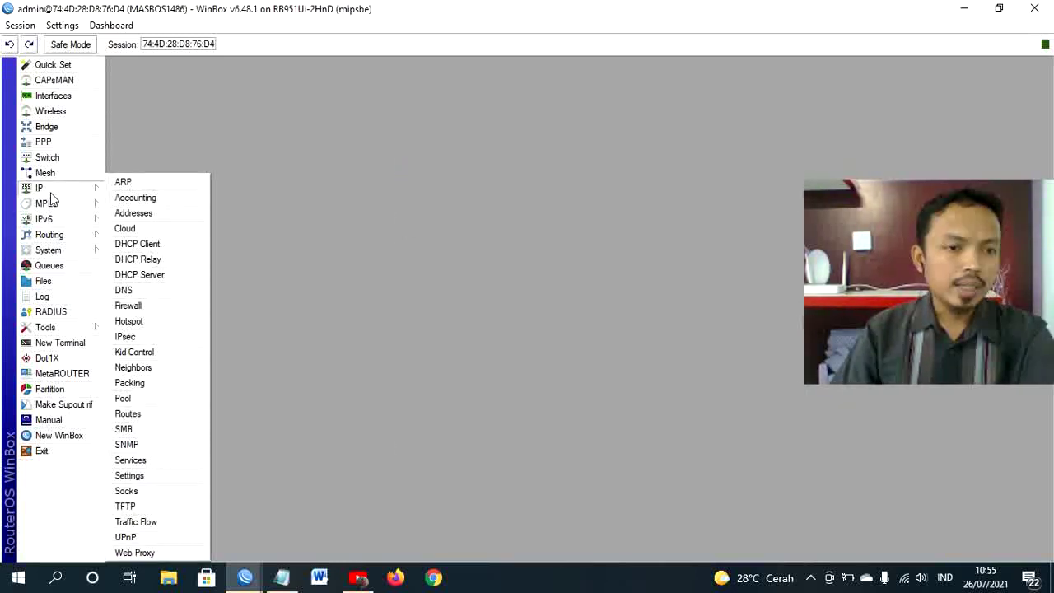
pyautogui.click(142, 277)
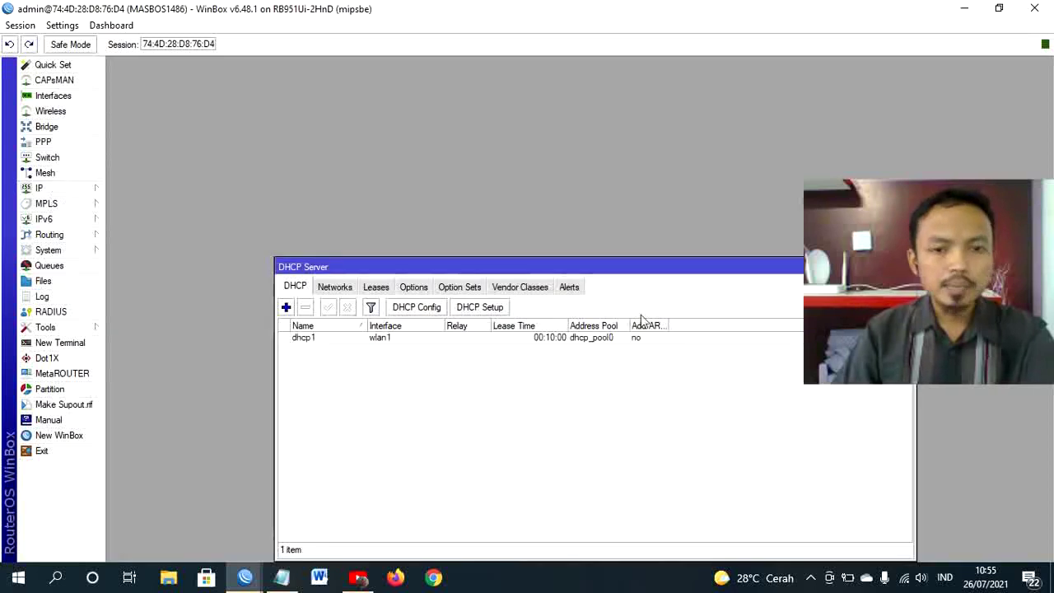
pyautogui.moveTo(581, 258); pyautogui.dragTo(531, 123)
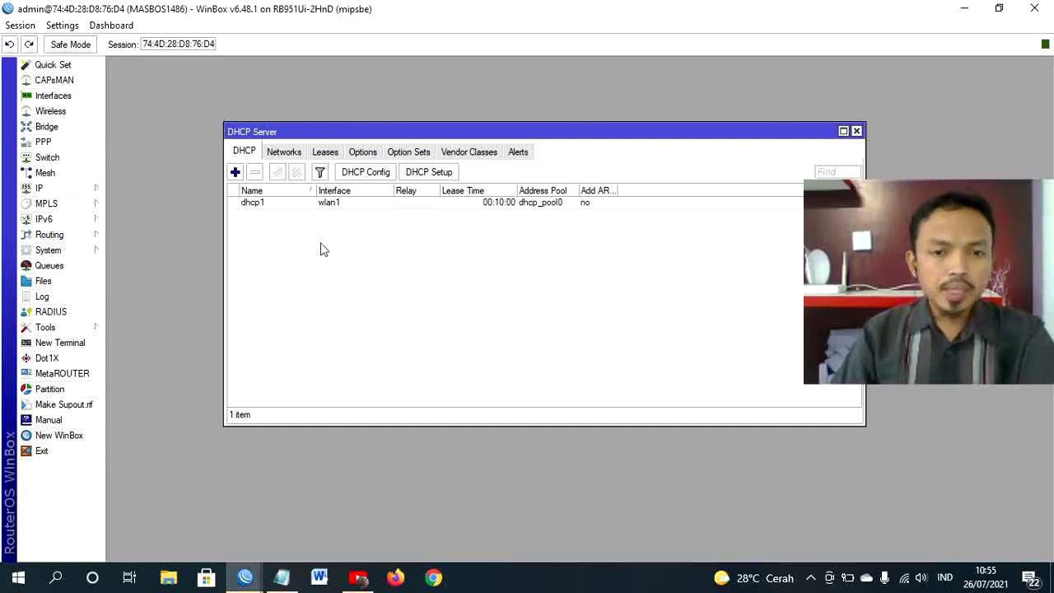
pyautogui.click(272, 205)
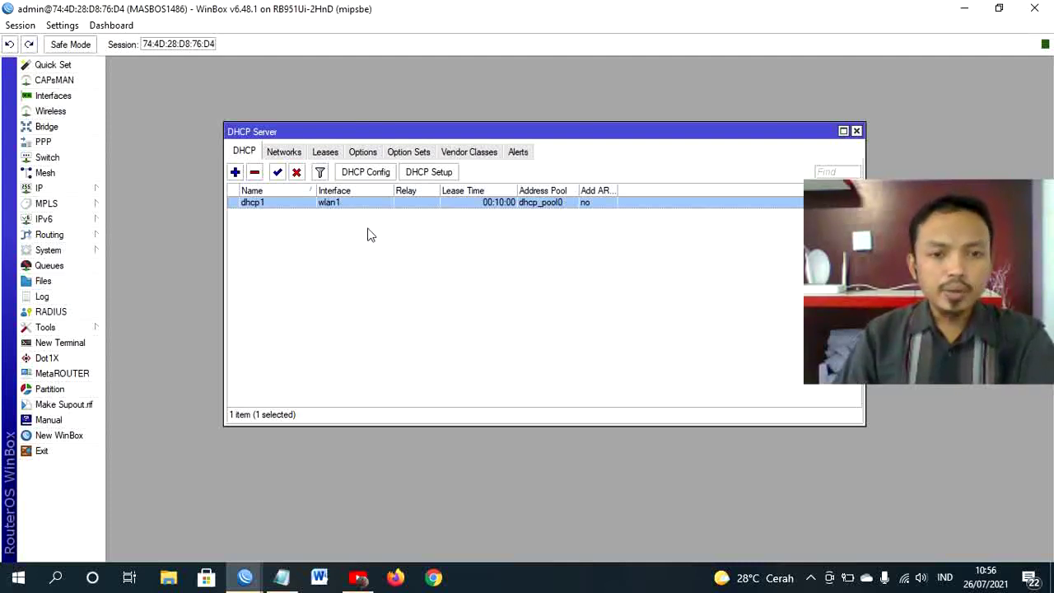
pyautogui.click(400, 265)
pyautogui.click(857, 131)
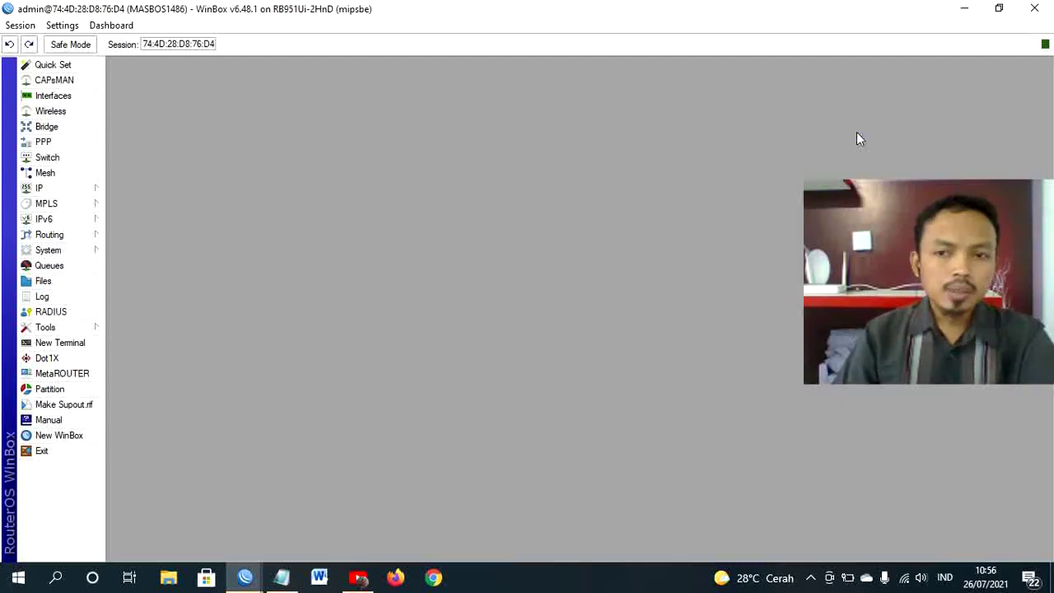
# - Start a new entry in the IP address list with the address 192.128.200.1/24
pyautogui.click(82, 189)
pyautogui.click(144, 213)
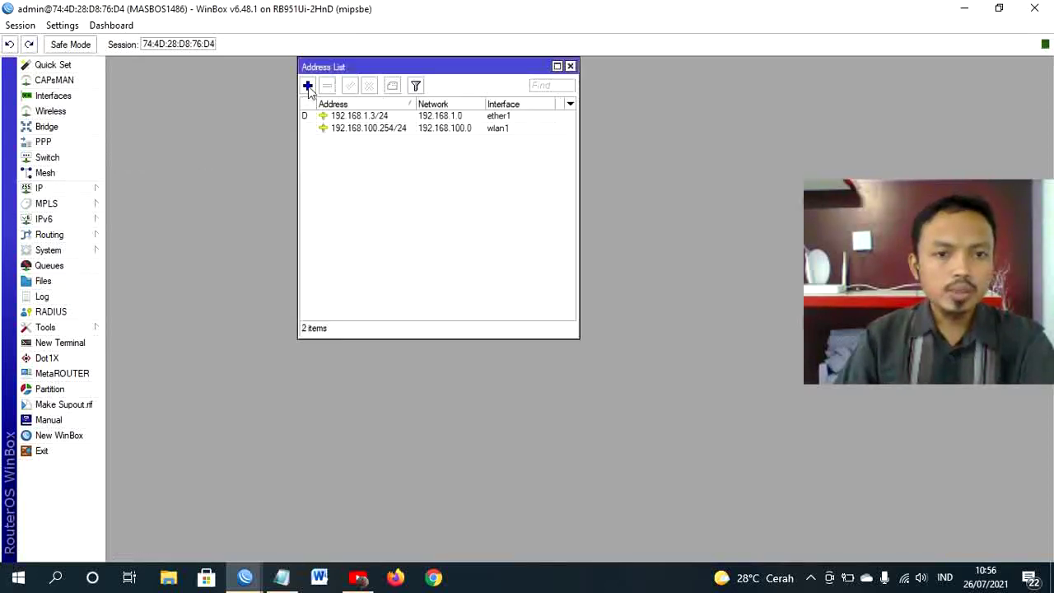
pyautogui.click(308, 85)
pyautogui.write('192')
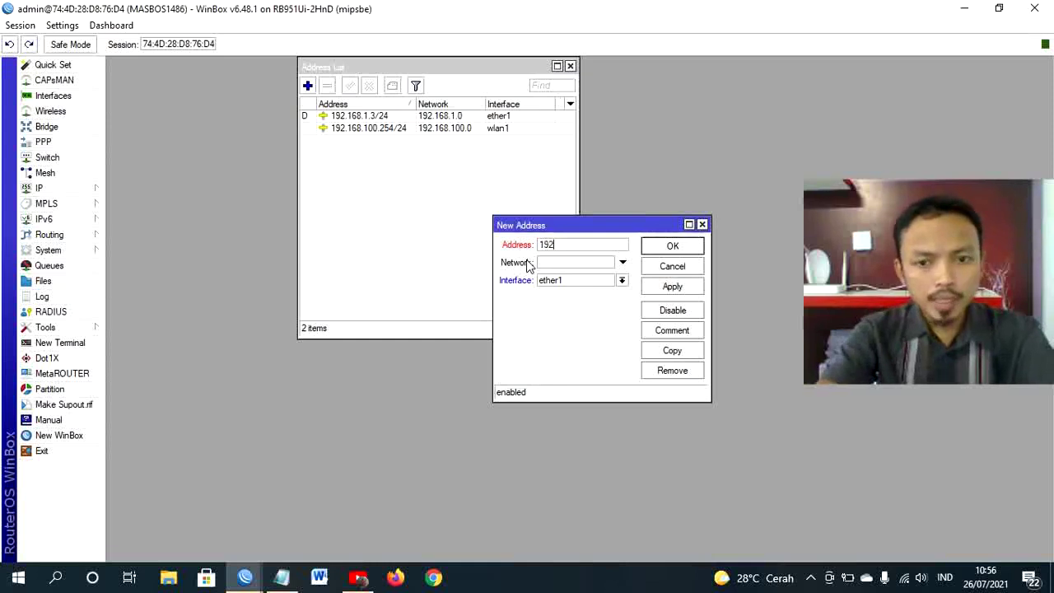
pyautogui.write('.1')
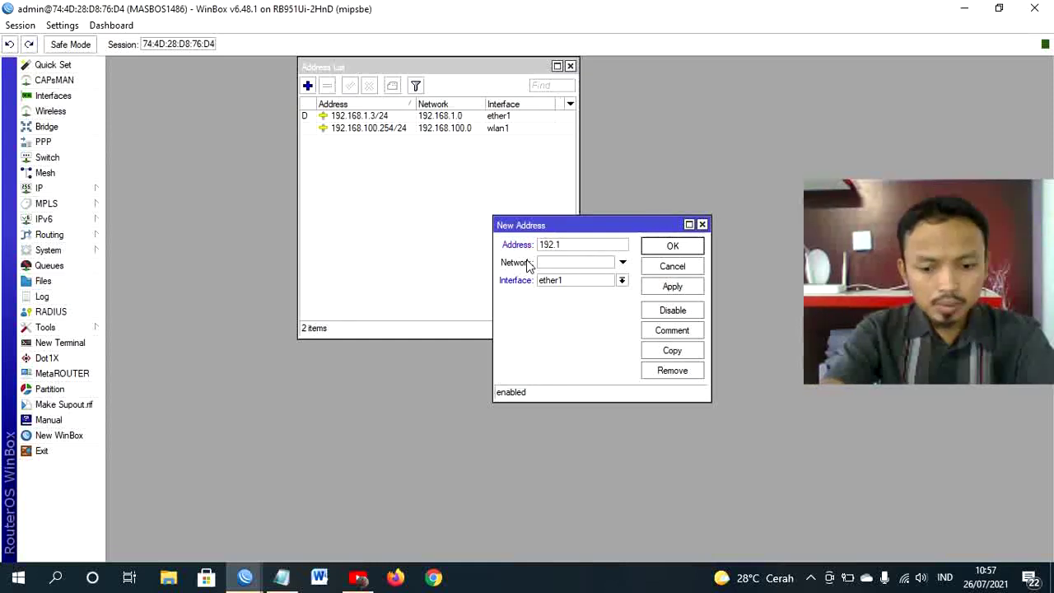
pyautogui.write('28')
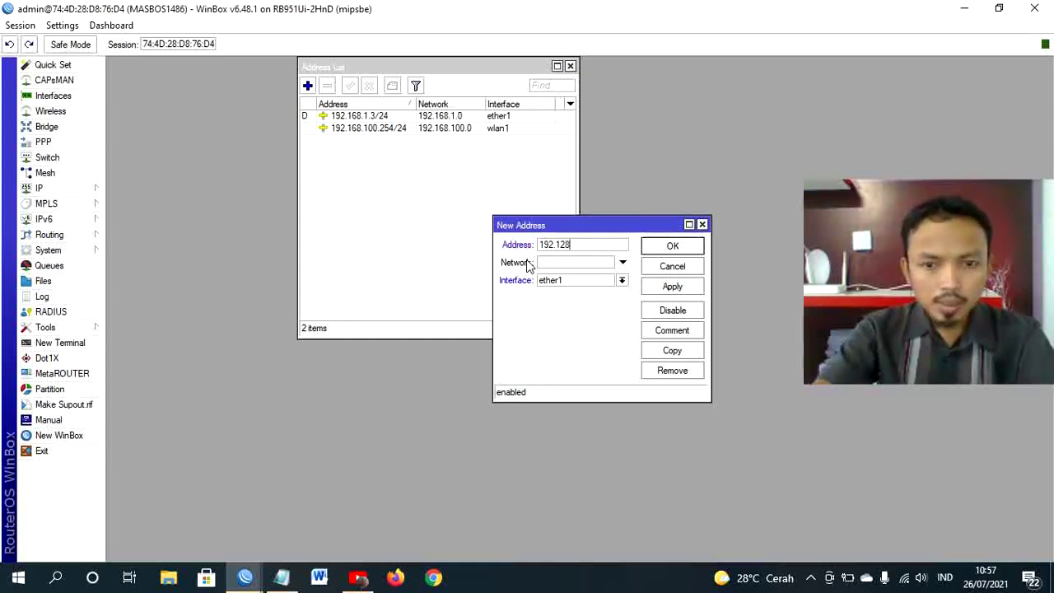
pyautogui.write('.200')
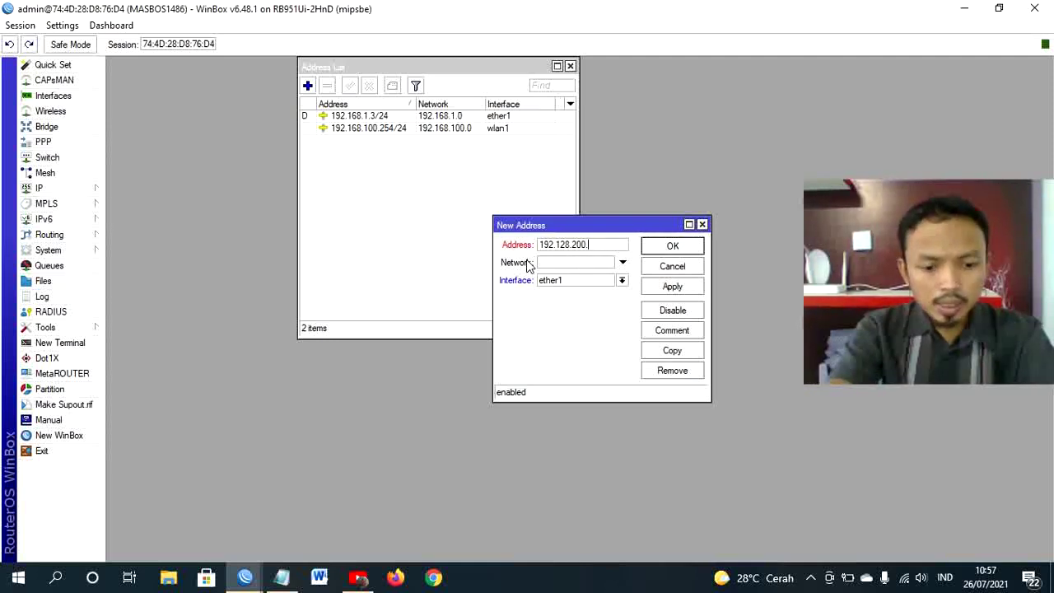
pyautogui.write('.1.')
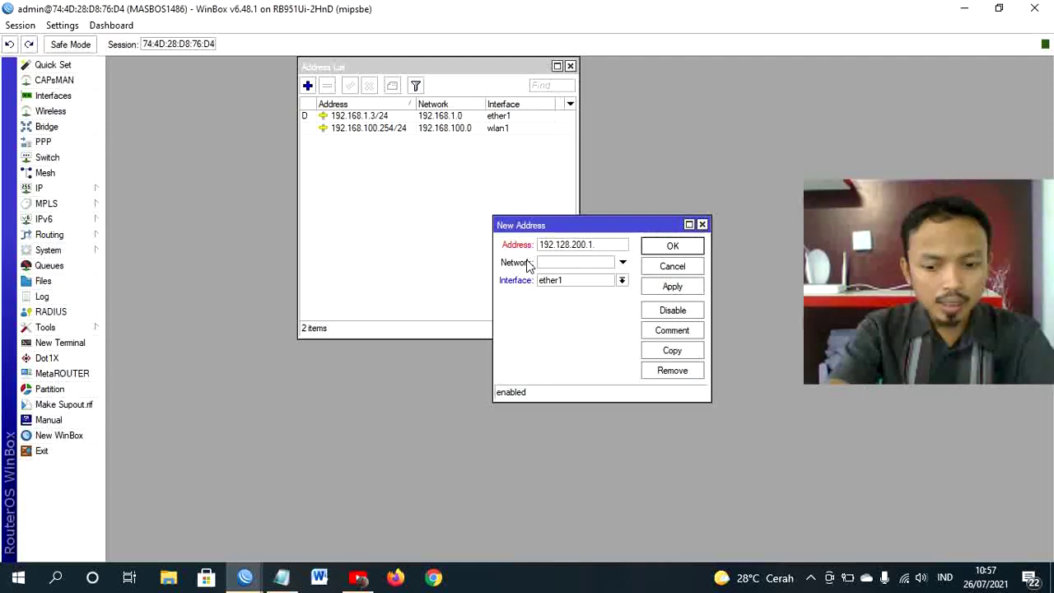
pyautogui.press('BackSpace')
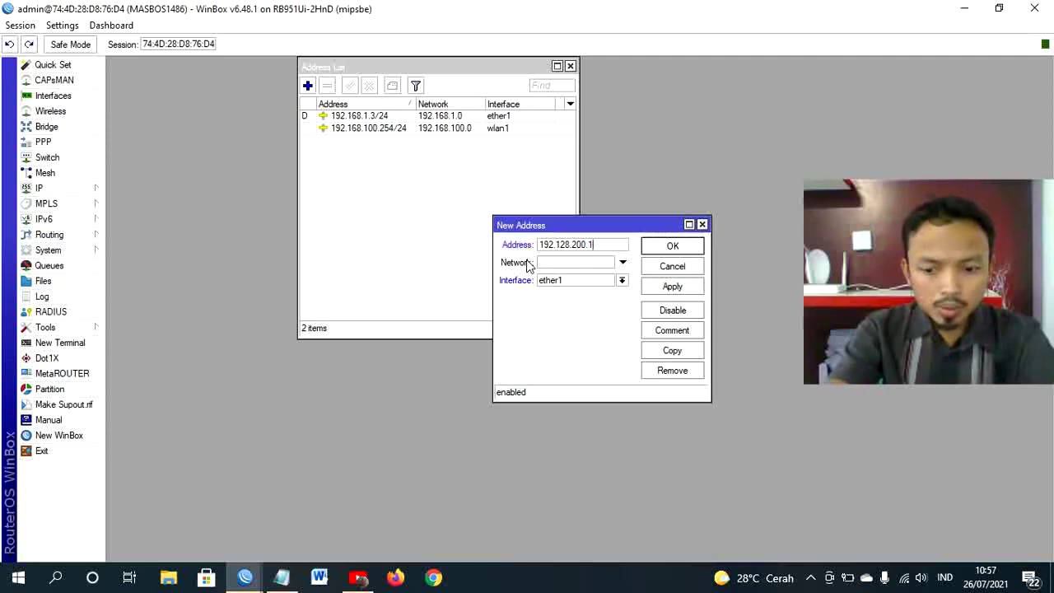
pyautogui.write('/2')
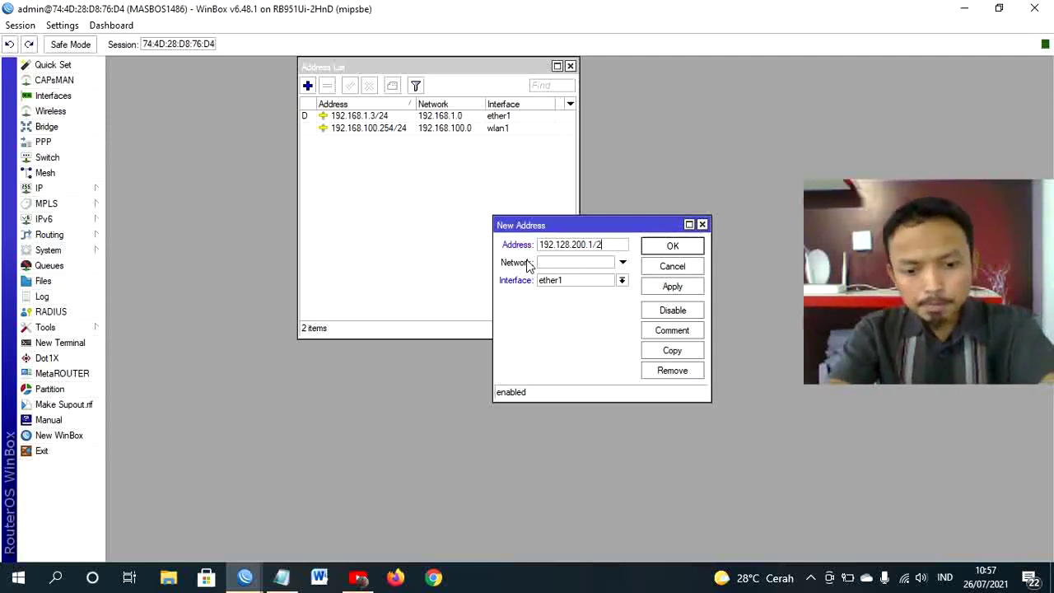
pyautogui.write('4')
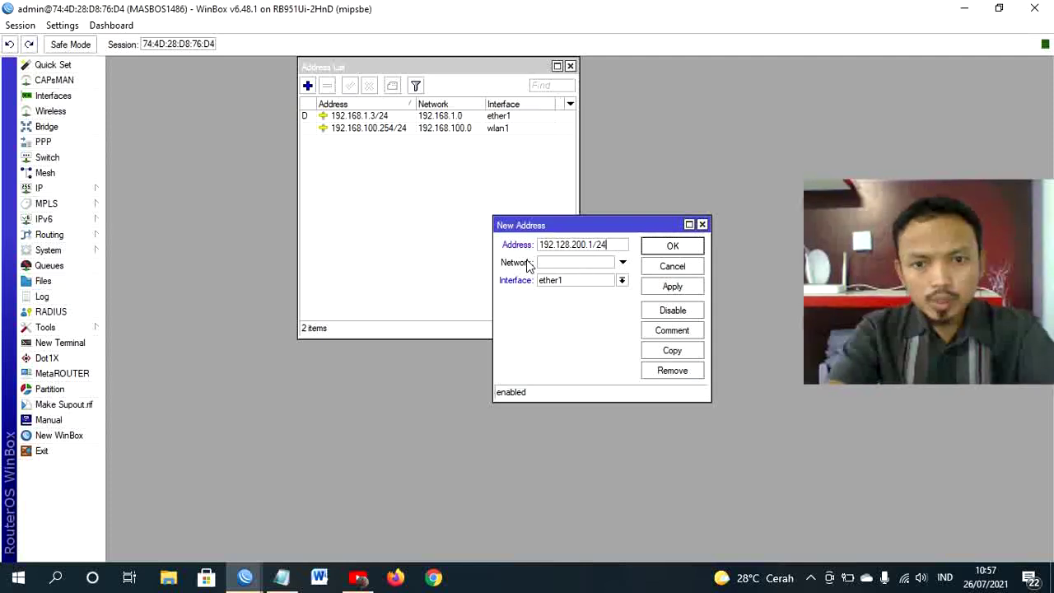
# - Assign the new address to the ether2 interface and save the entry
pyautogui.click(622, 280)
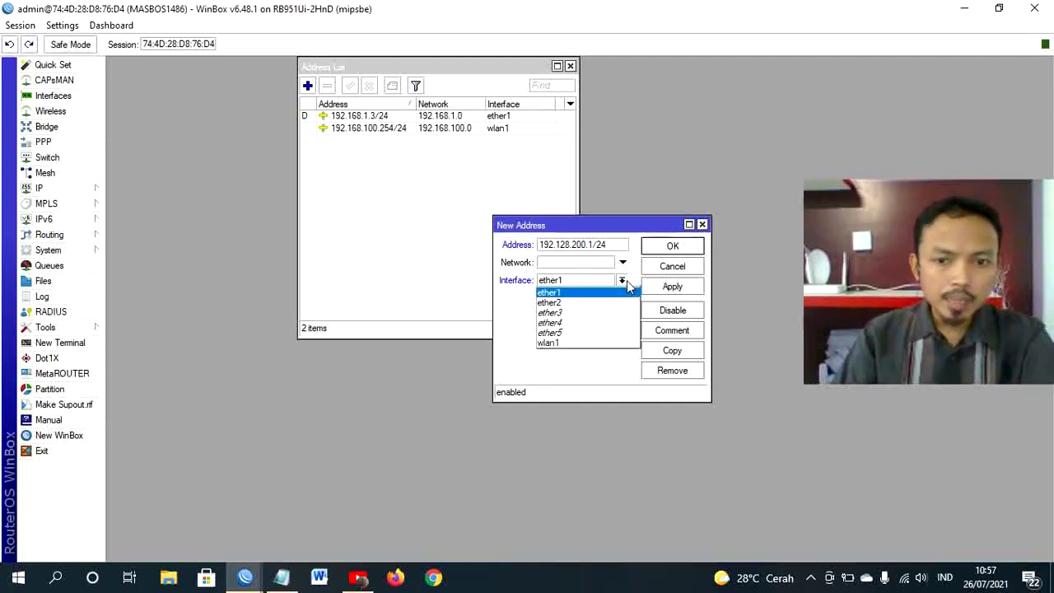
pyautogui.click(598, 302)
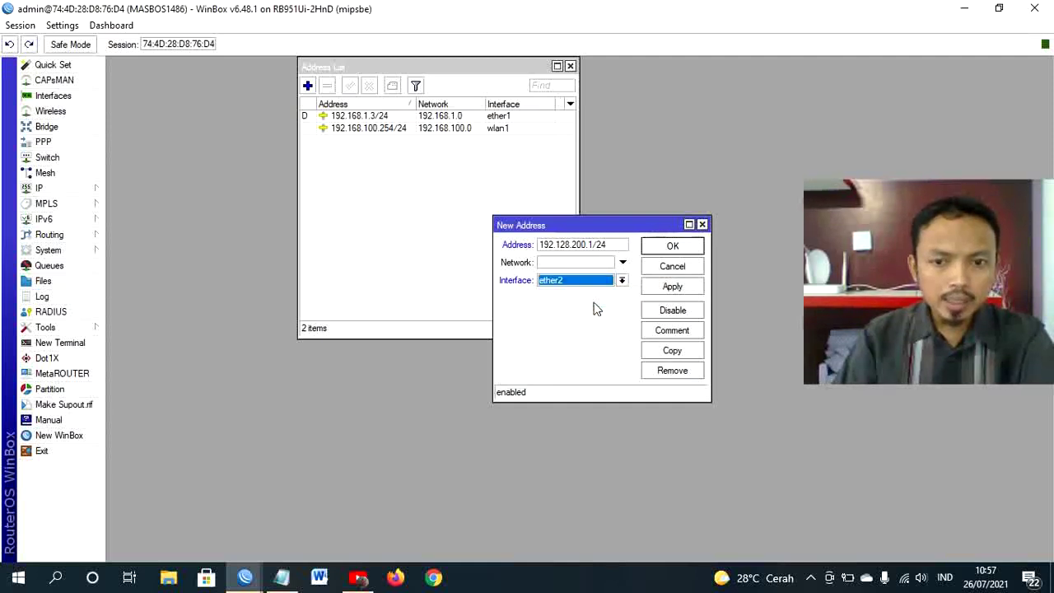
pyautogui.click(672, 286)
pyautogui.click(672, 246)
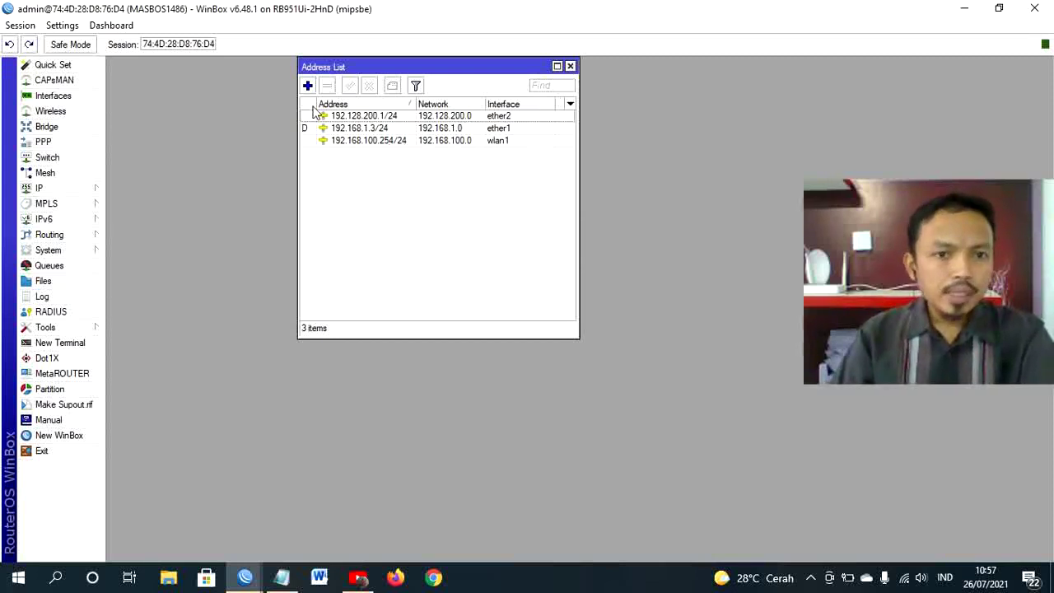
pyautogui.click(307, 86)
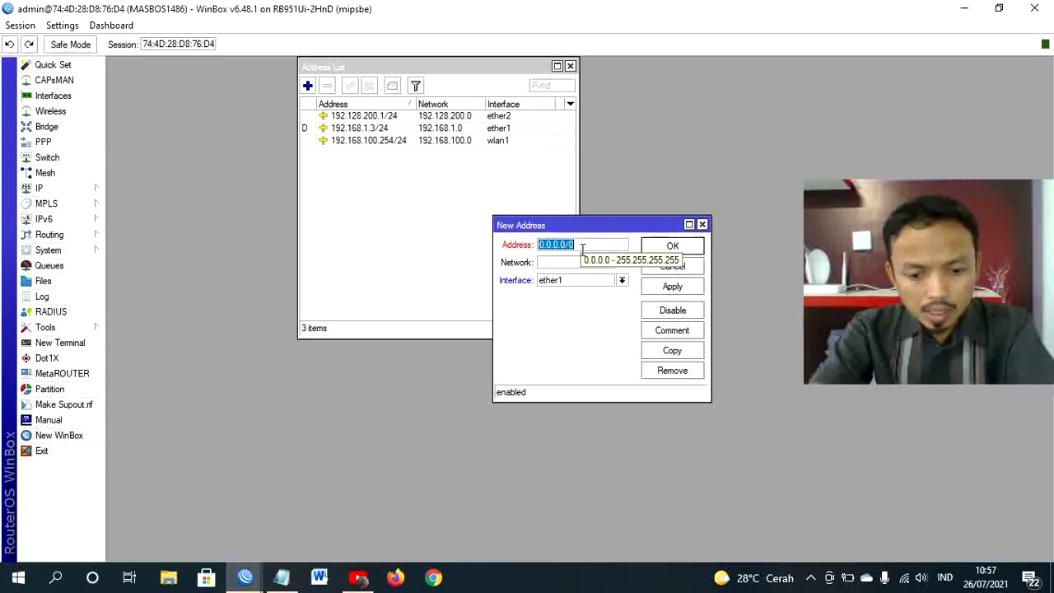
pyautogui.write('192')
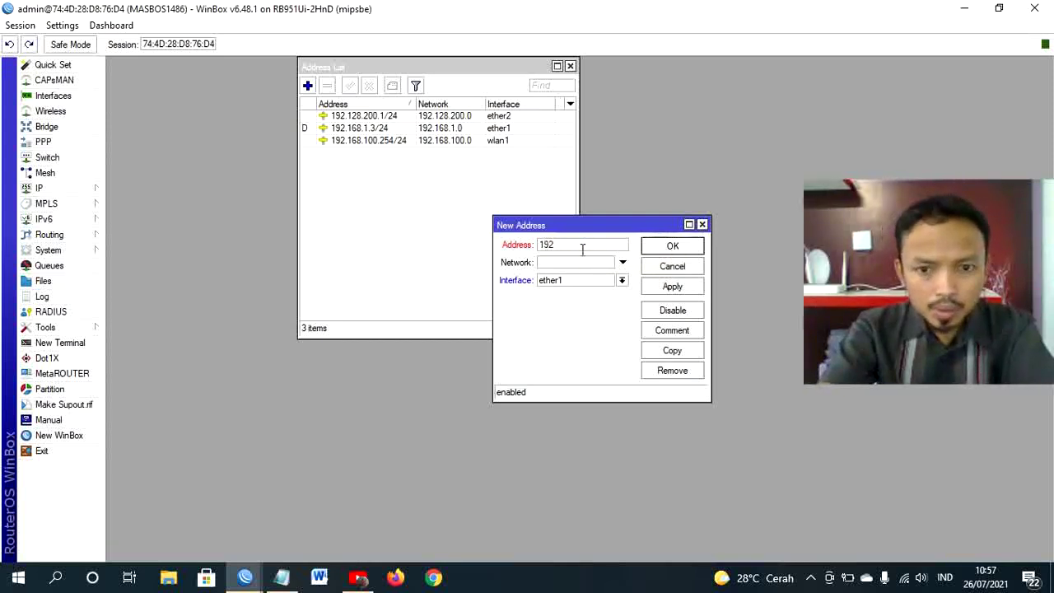
pyautogui.write('.1')
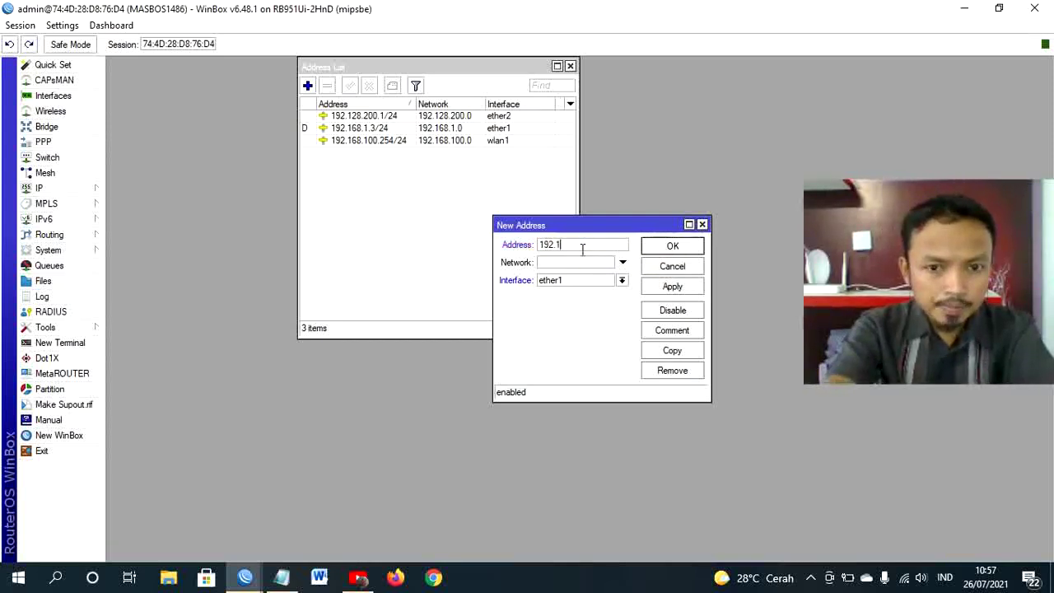
pyautogui.write('68.')
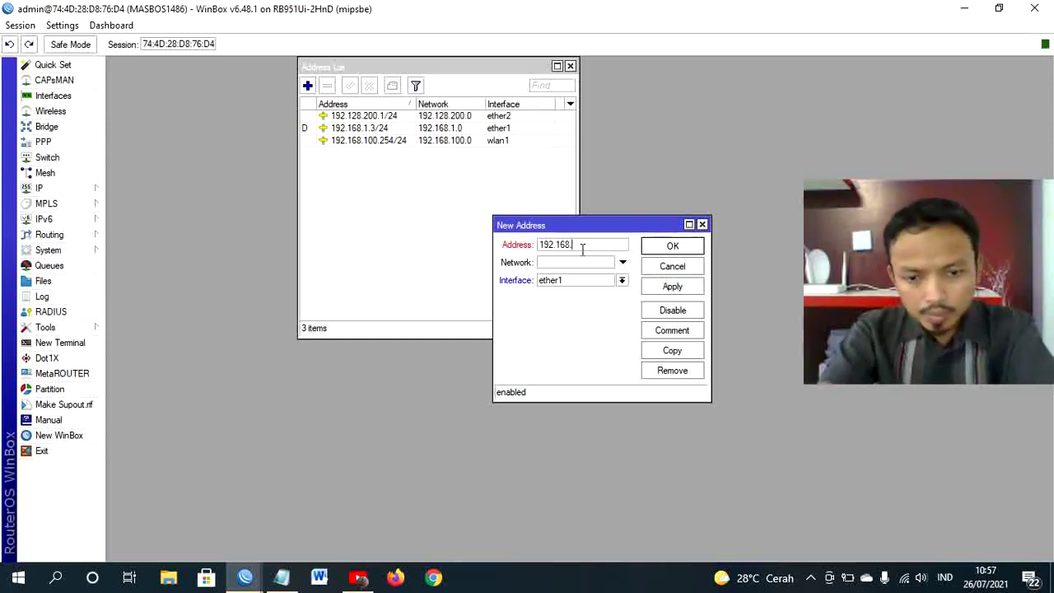
pyautogui.write('23')
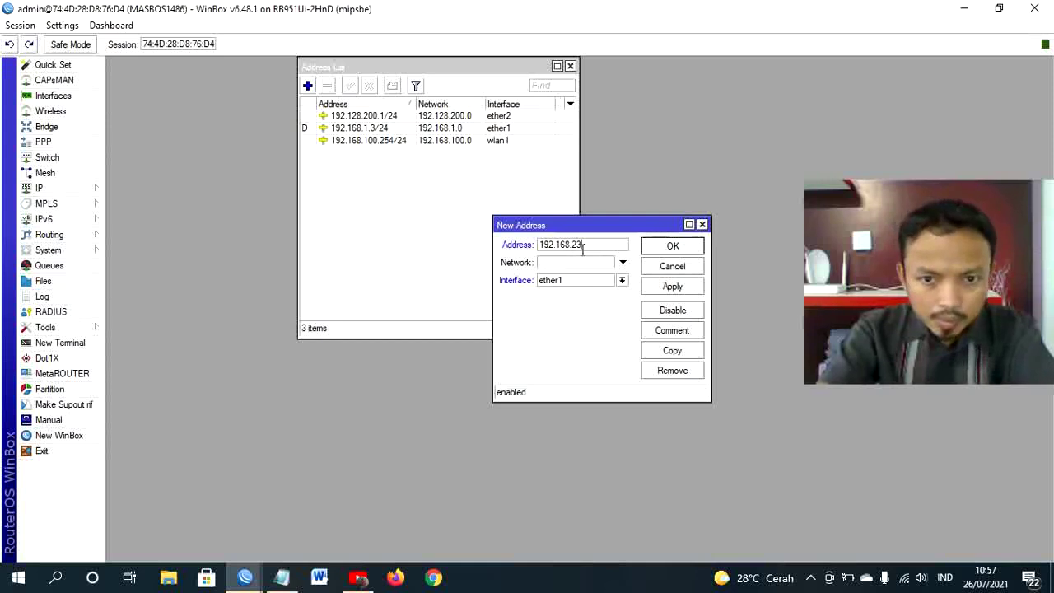
pyautogui.write('.')
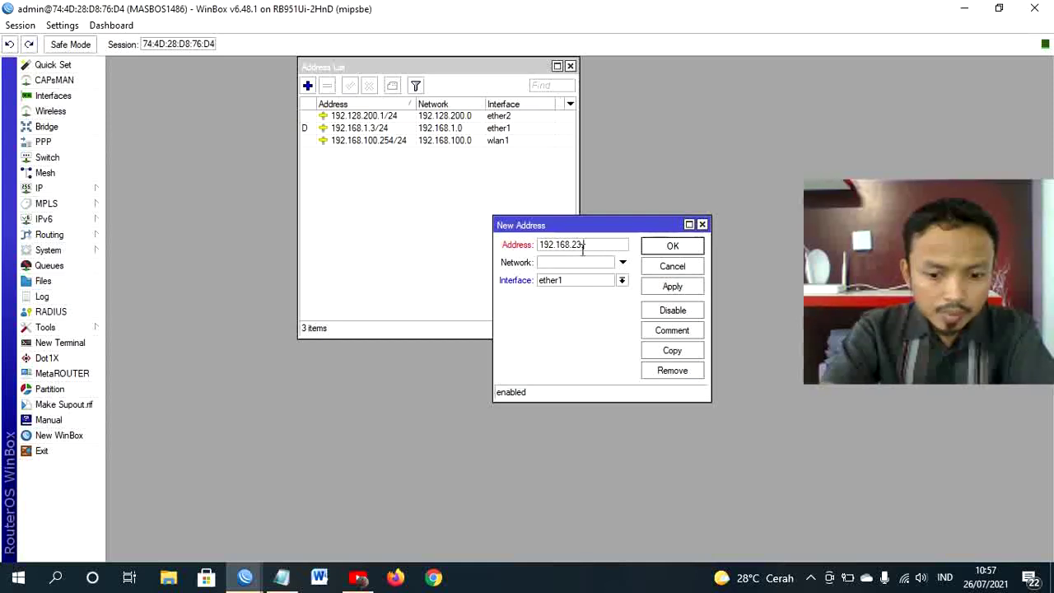
pyautogui.write('0')
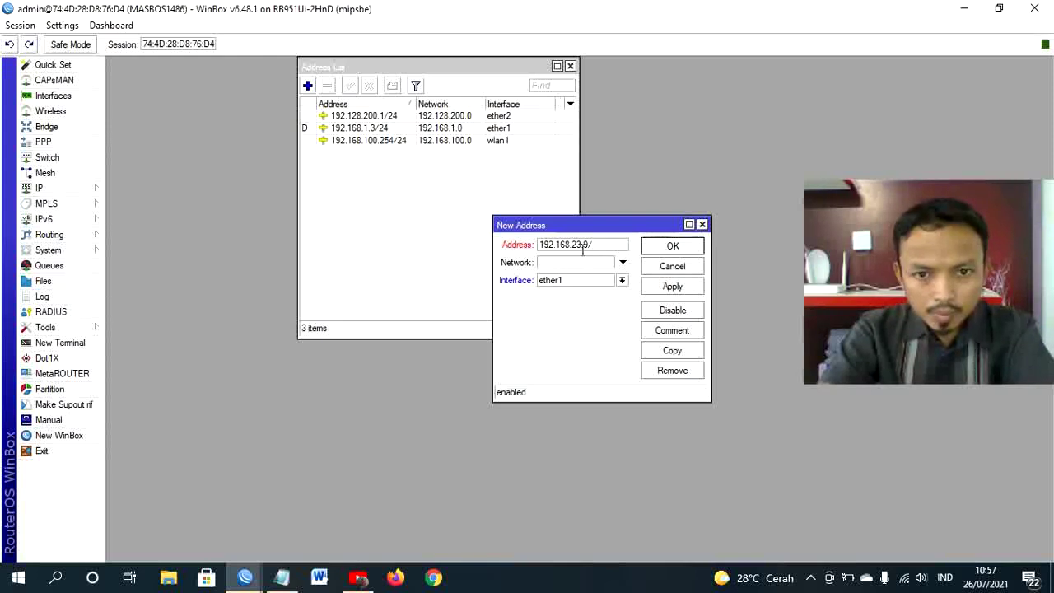
pyautogui.write('/24')
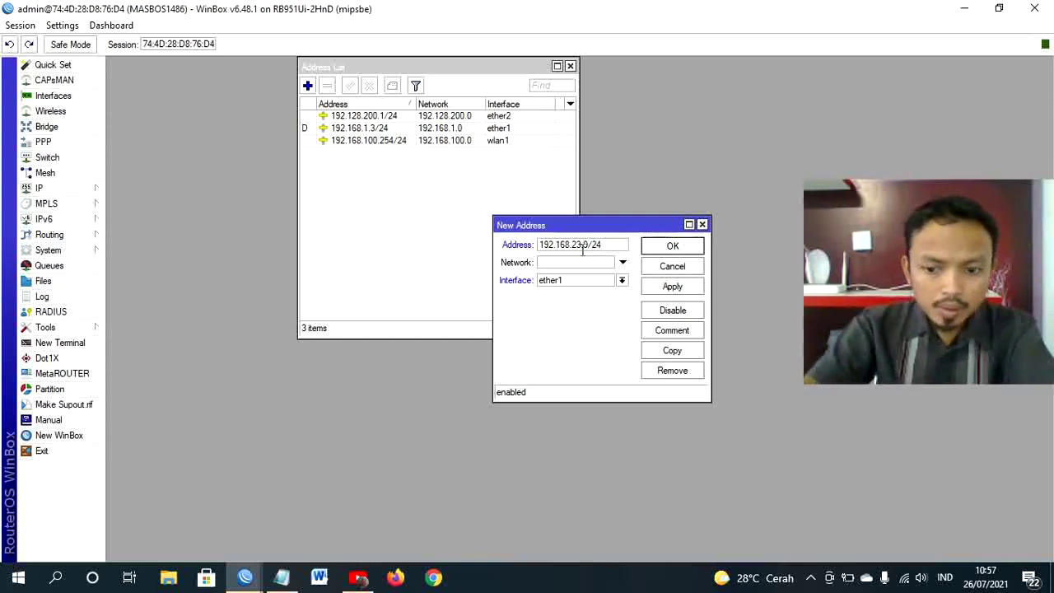
pyautogui.press('BackSpace')
pyautogui.write('.')
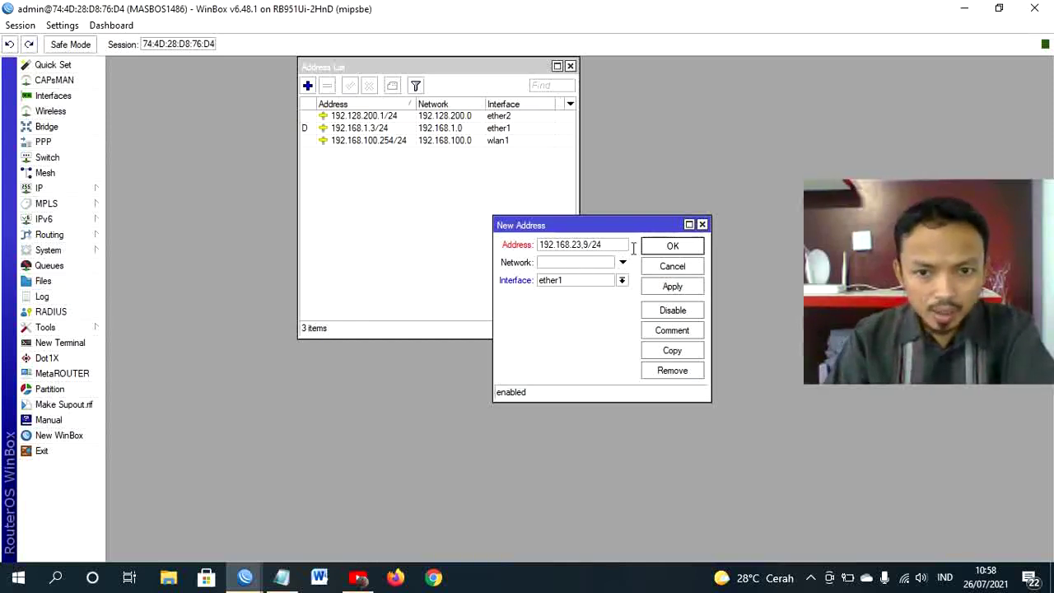
pyautogui.press('BackSpace')
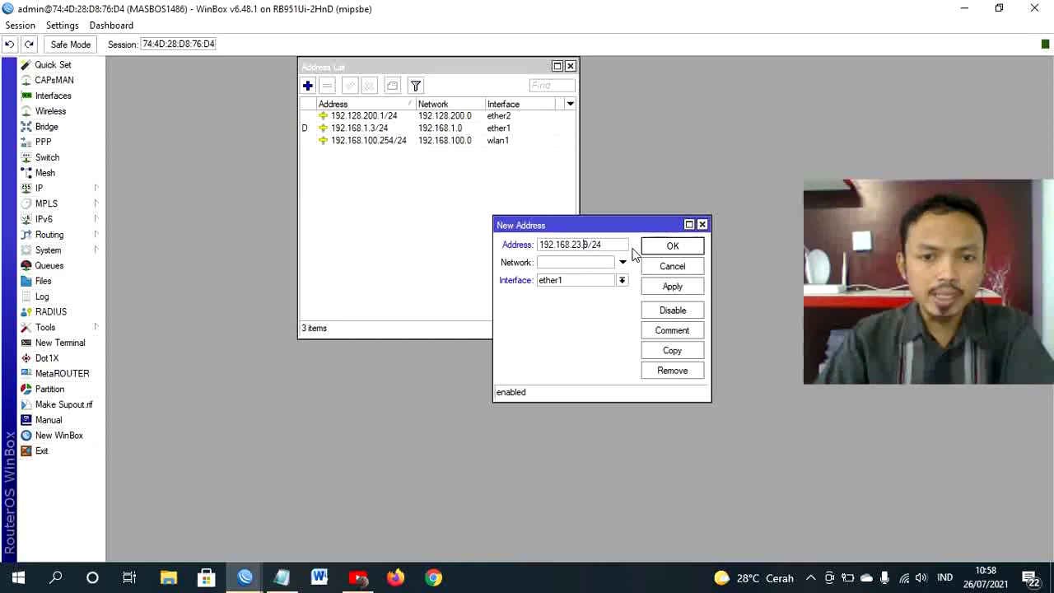
pyautogui.click(695, 266)
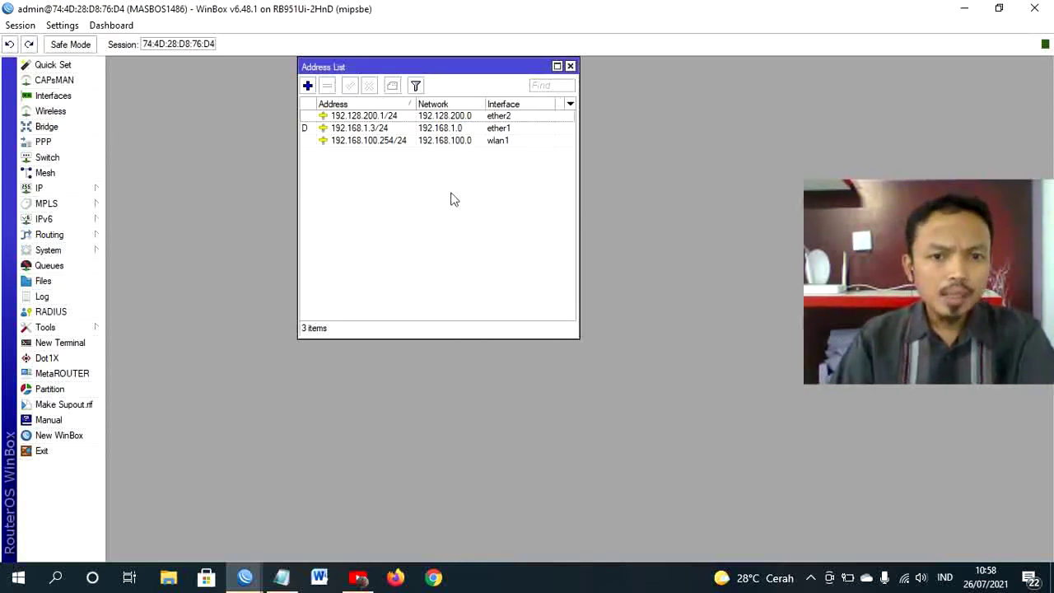
# - Close the address list and start DHCP Setup for a DHCP server on the ether2 interface
pyautogui.click(353, 117)
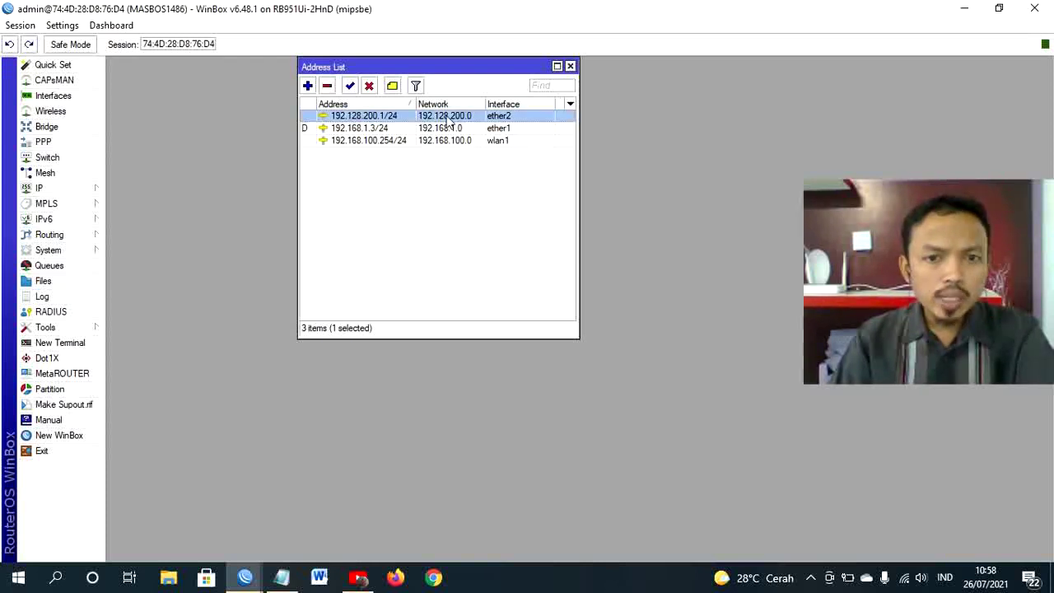
pyautogui.click(570, 66)
pyautogui.click(77, 190)
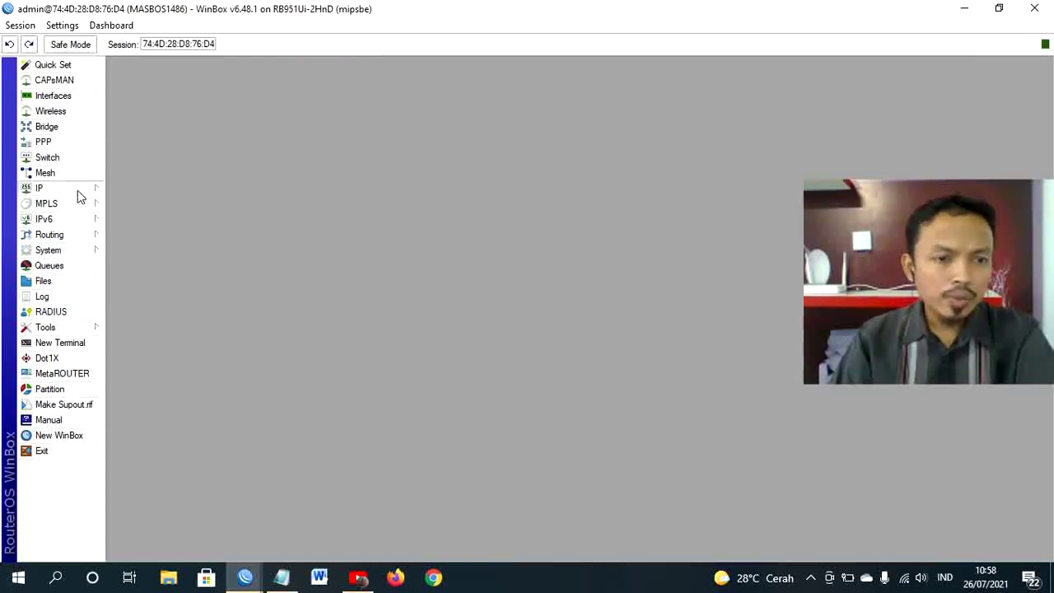
pyautogui.click(145, 273)
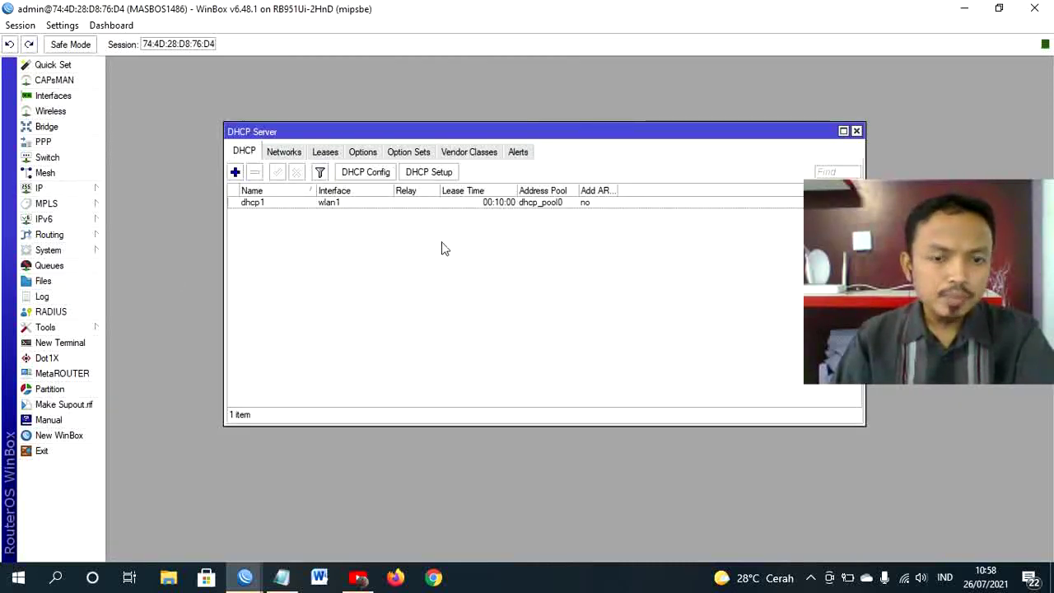
pyautogui.click(442, 173)
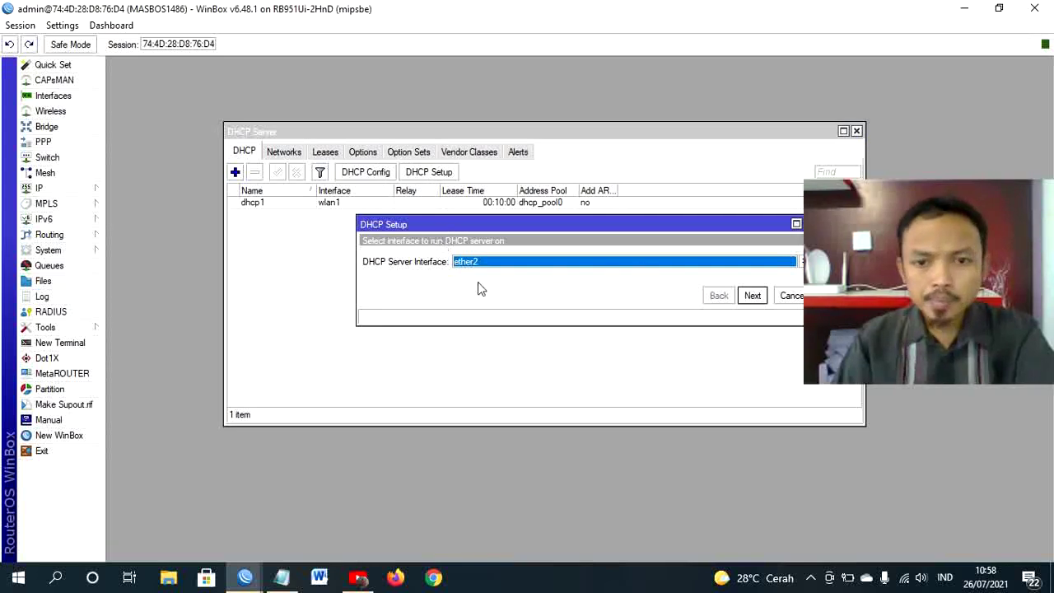
pyautogui.click(751, 298)
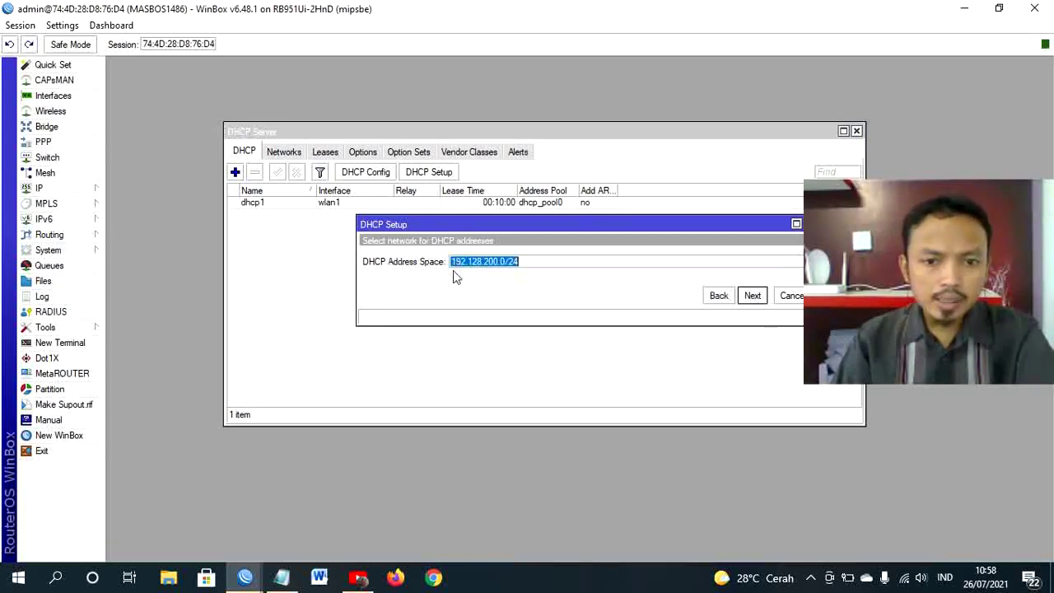
# - Accept 192.128.200.0/24 as the DHCP address space and 192.128.200.1 as the gateway for the DHCP network
pyautogui.click(750, 295)
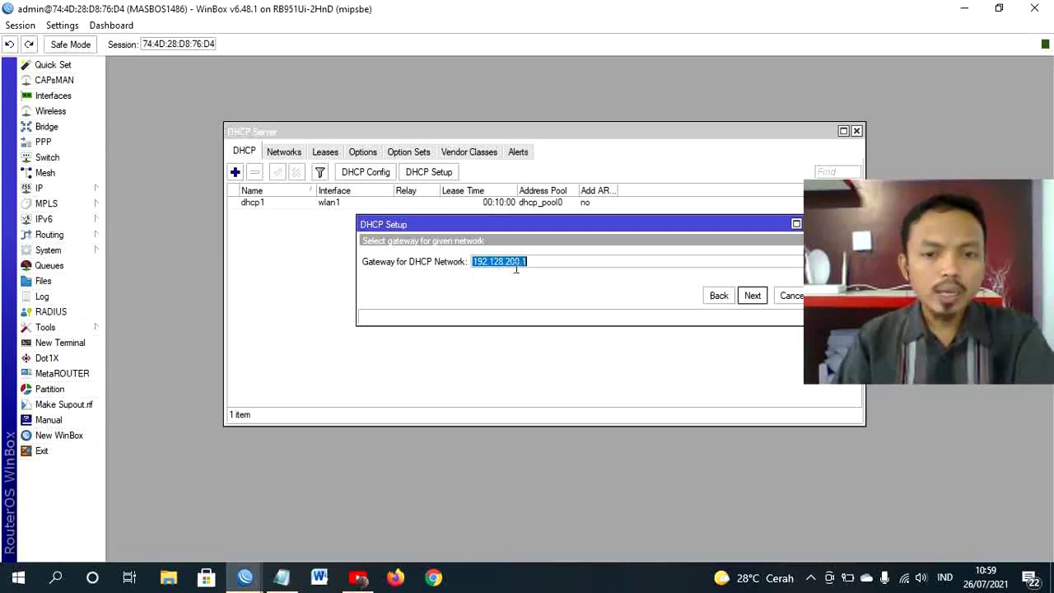
pyautogui.click(753, 298)
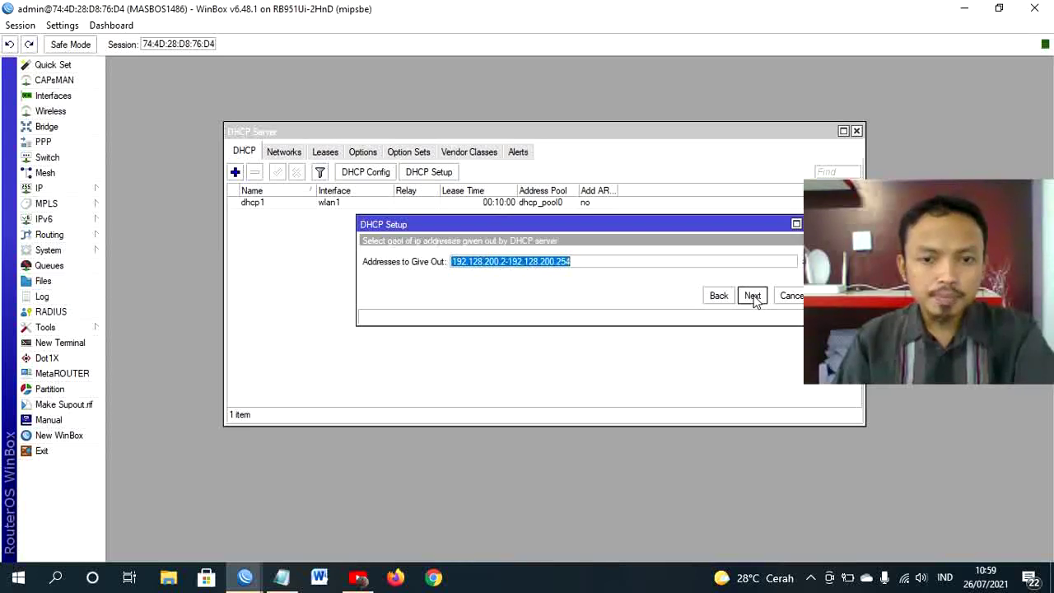
pyautogui.click(584, 262)
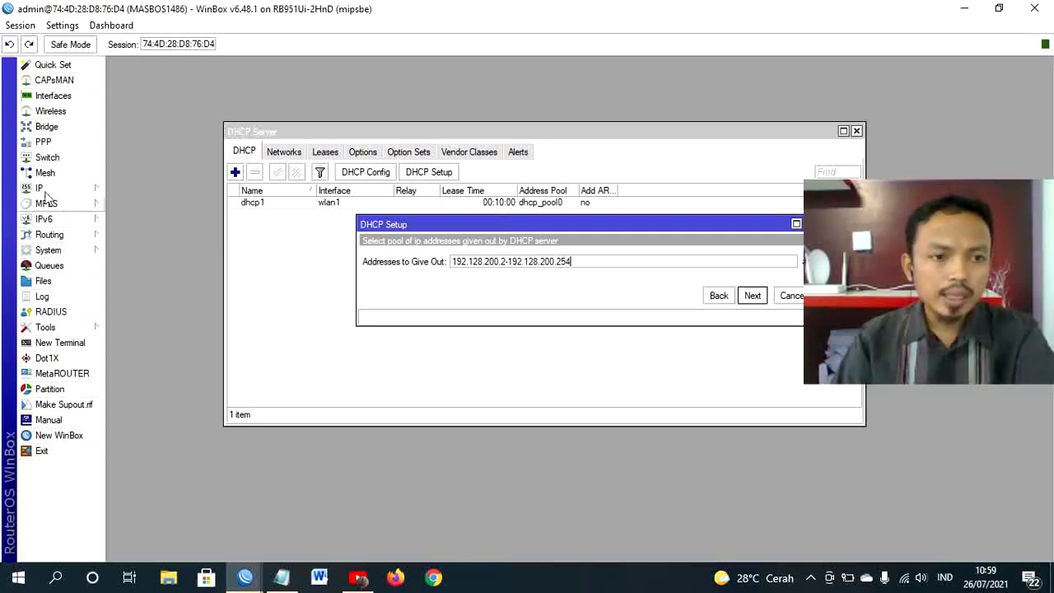
# - Show the IP address list below the address pool setting, enlarge it and widen its Address column to compare the ether2 address with the pool
pyautogui.click(93, 188)
pyautogui.click(134, 214)
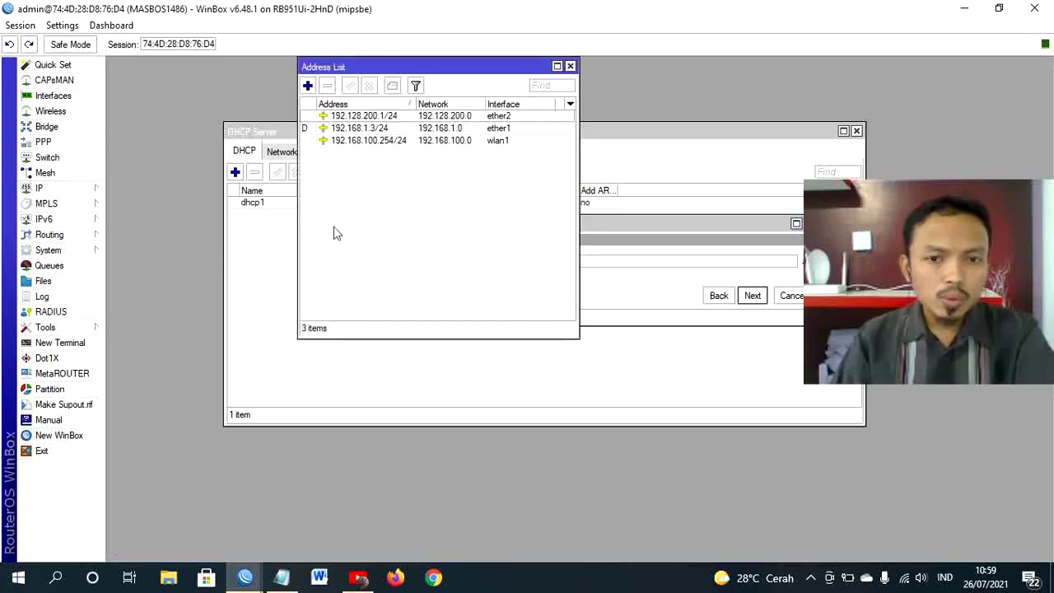
pyautogui.moveTo(408, 65); pyautogui.dragTo(471, 301)
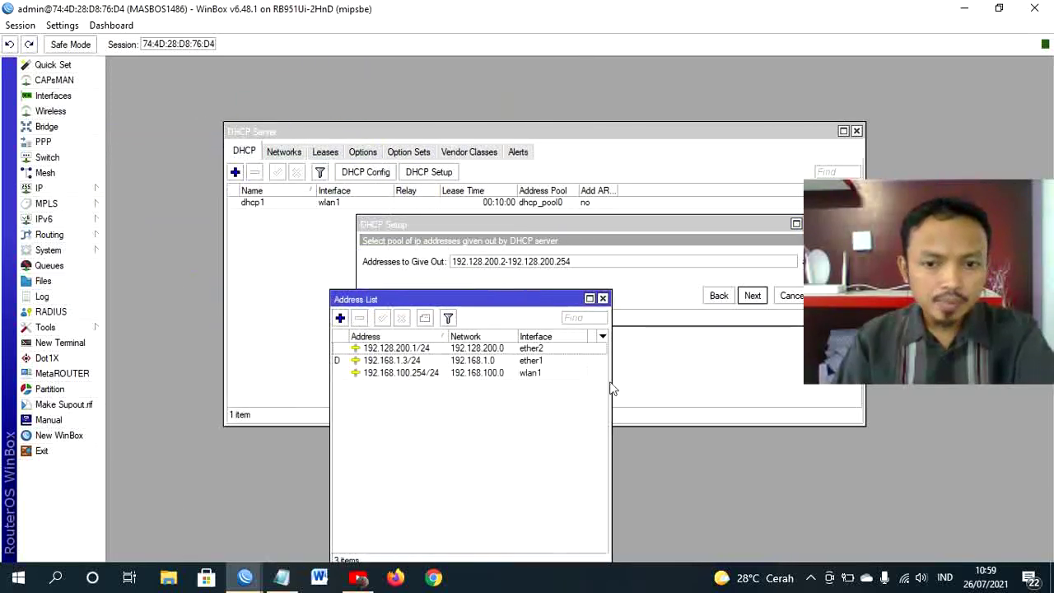
pyautogui.moveTo(611, 398); pyautogui.dragTo(705, 378)
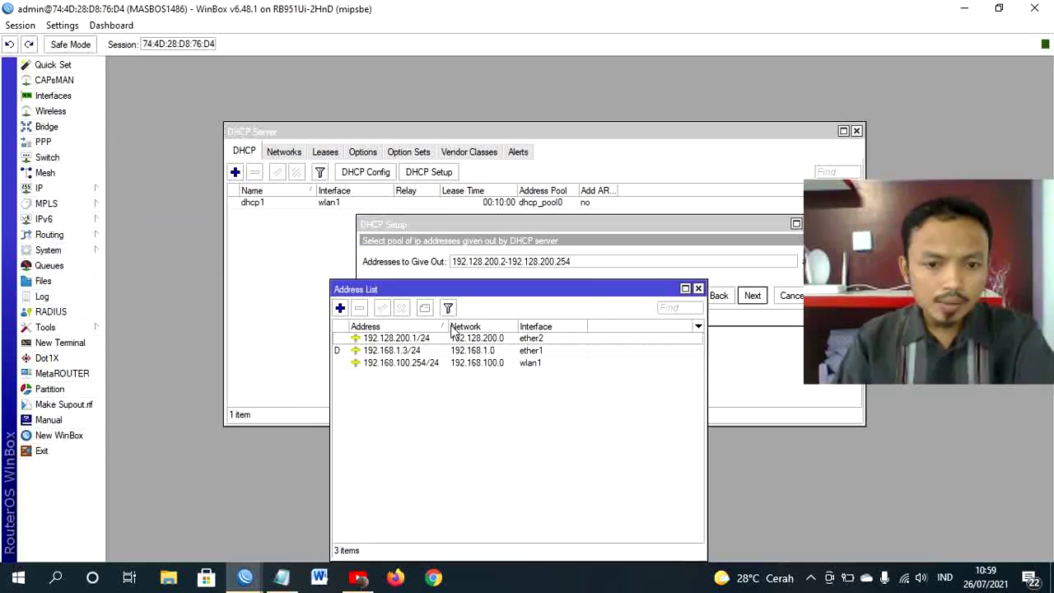
pyautogui.moveTo(449, 326); pyautogui.dragTo(499, 327)
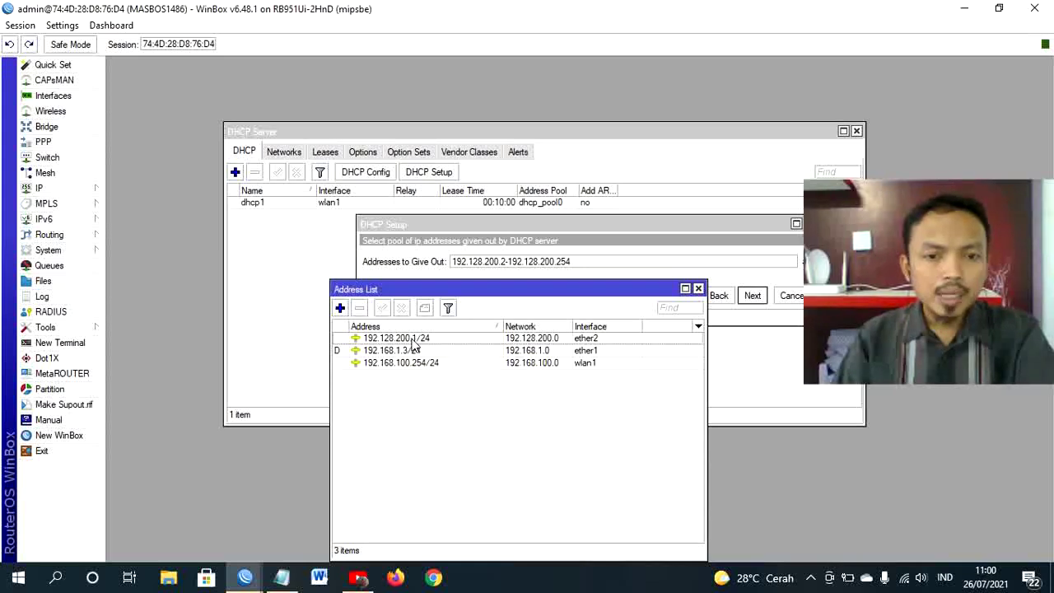
# - Set the range of addresses given out by the DHCP server to 192.128.200.2-192.128.200.11 and continue the setup
pyautogui.click(503, 261)
pyautogui.doubleClick(502, 261)
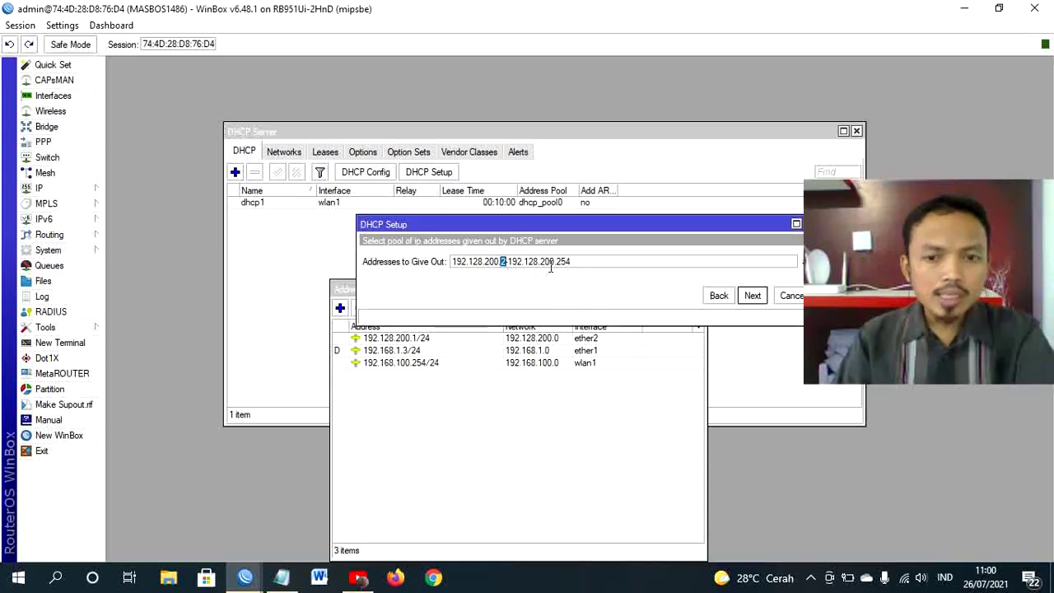
pyautogui.doubleClick(568, 262)
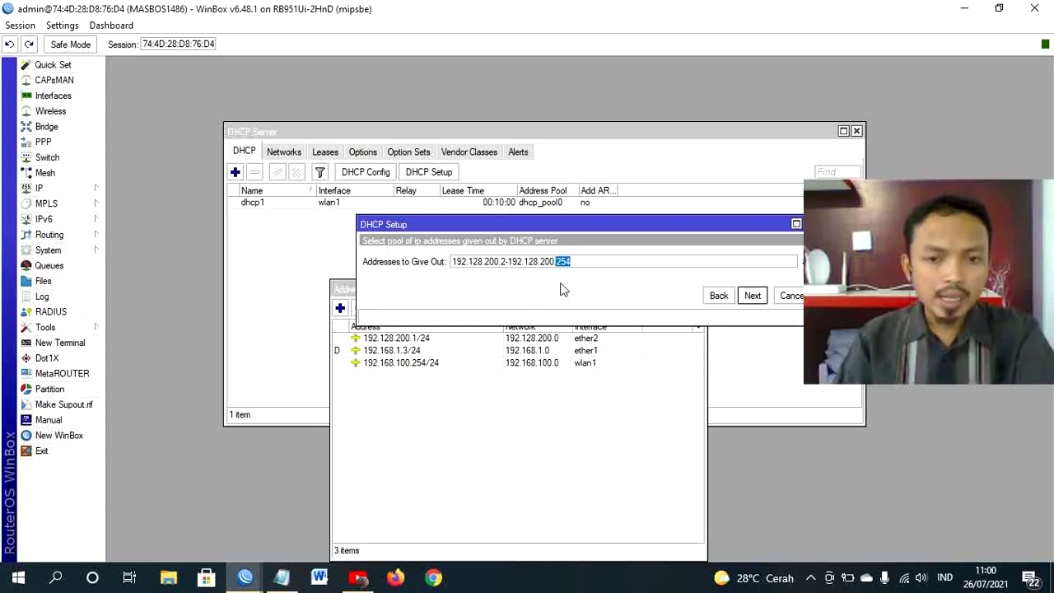
pyautogui.click(581, 261)
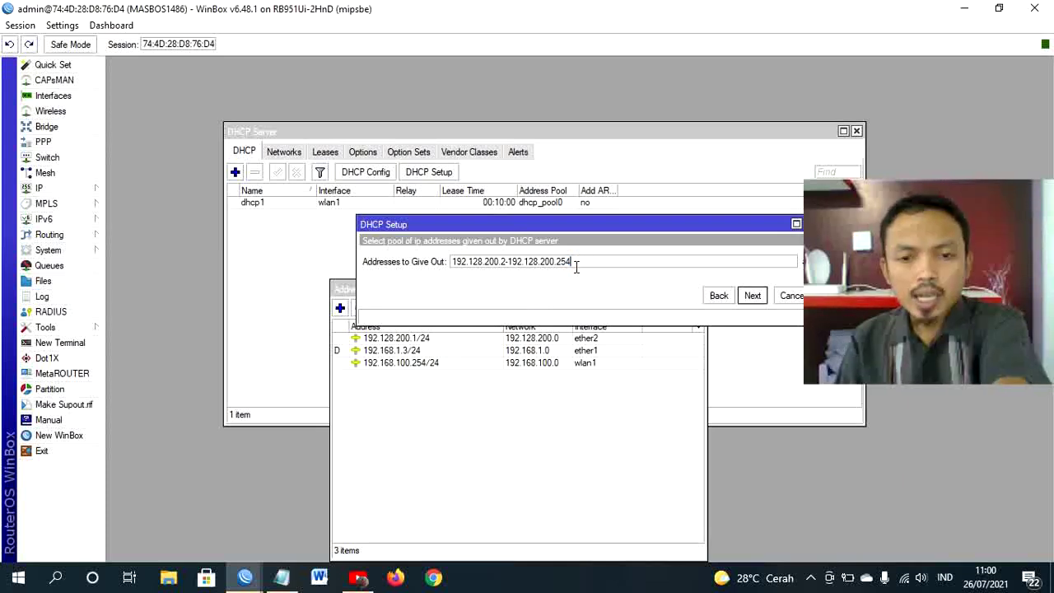
pyautogui.press('BackSpace')
pyautogui.press('BackSpace')
pyautogui.press('BackSpace')
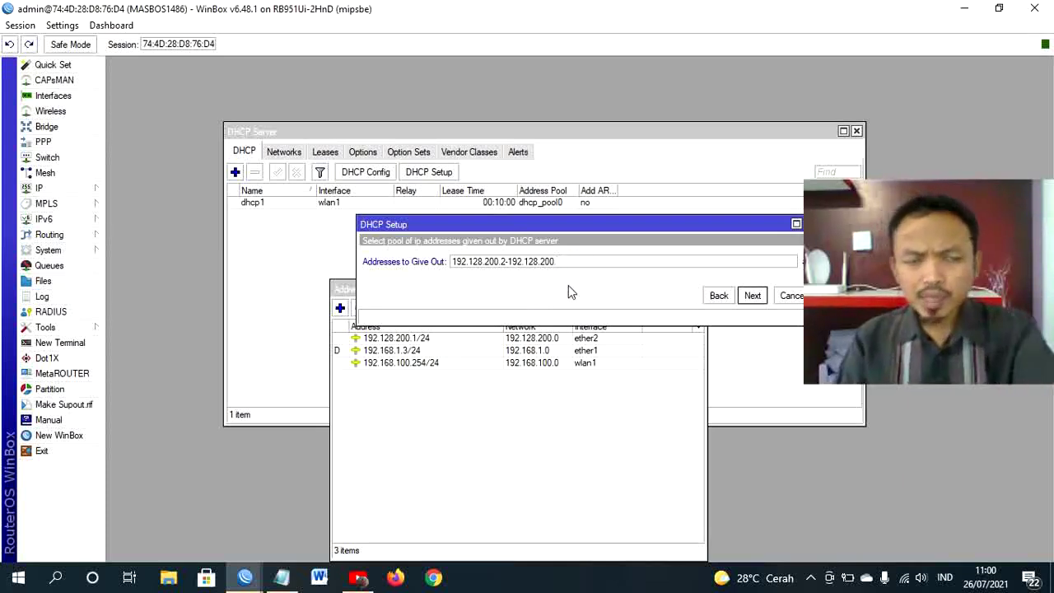
pyautogui.press('BackSpace')
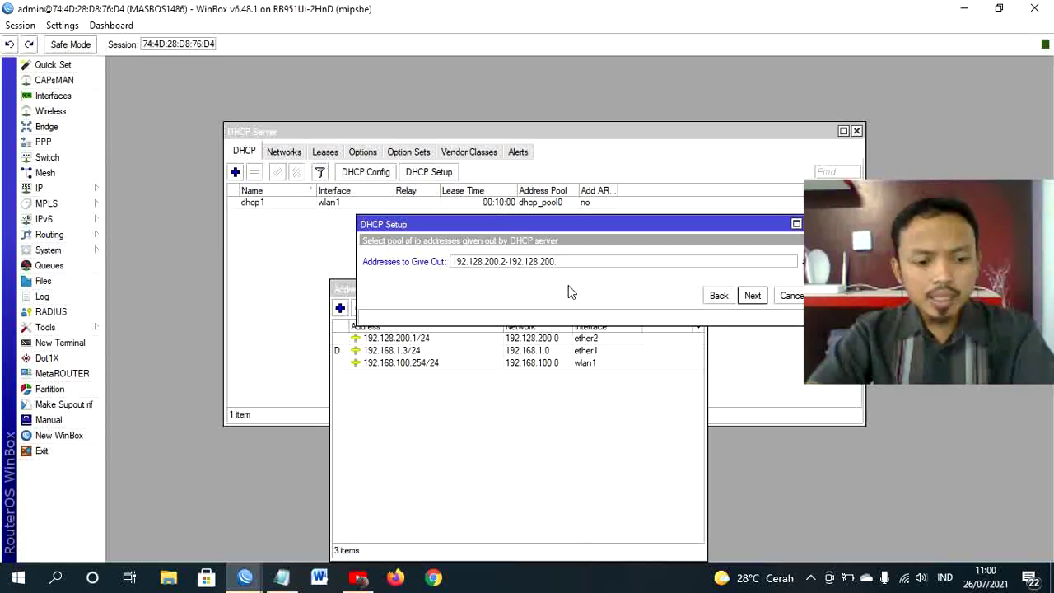
pyautogui.write('.')
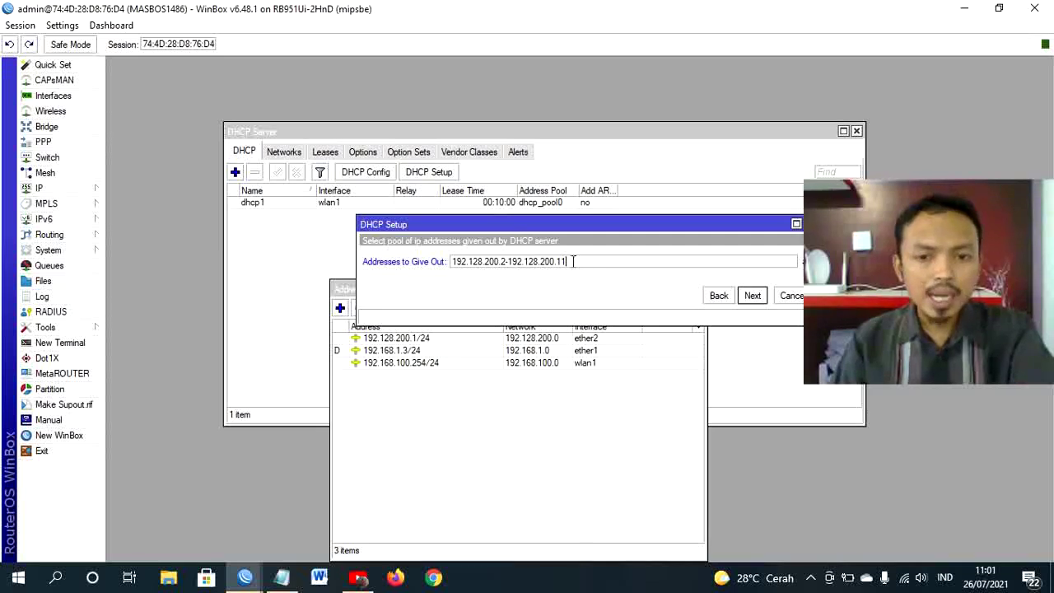
pyautogui.moveTo(570, 261); pyautogui.dragTo(559, 261)
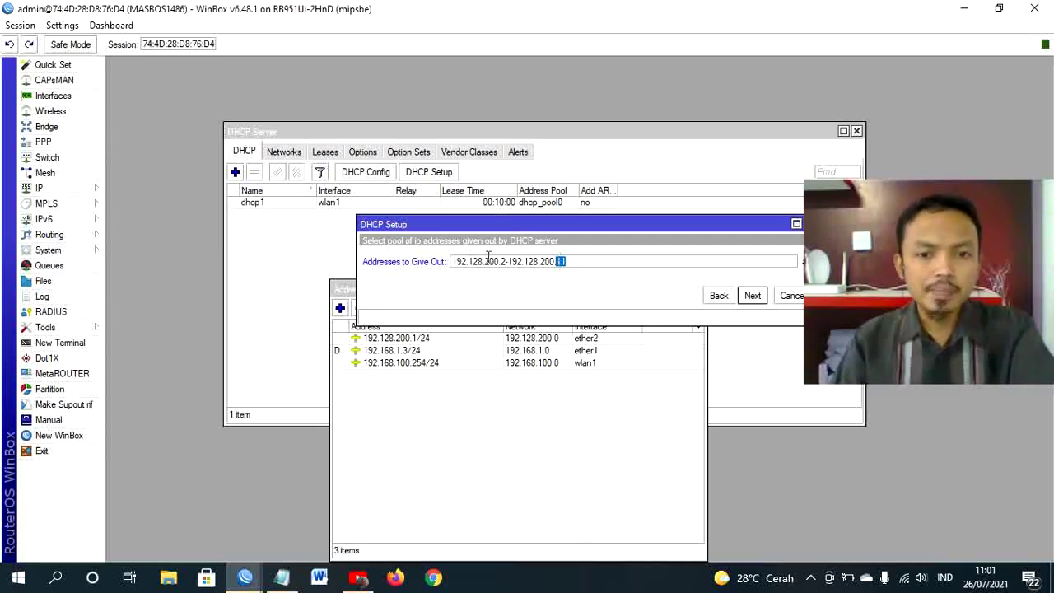
pyautogui.moveTo(508, 261); pyautogui.dragTo(500, 261)
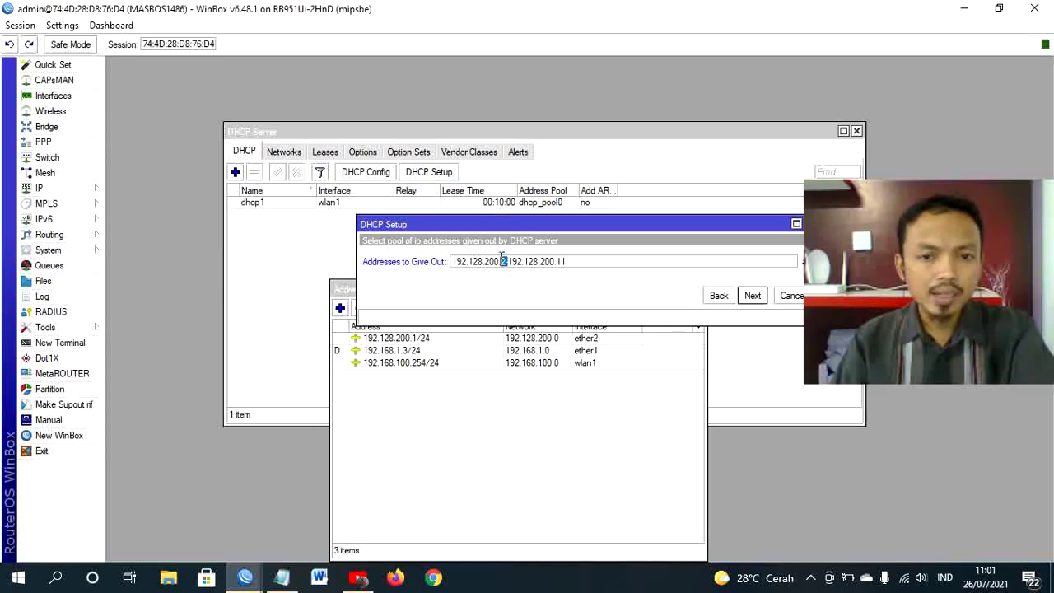
pyautogui.click(619, 261)
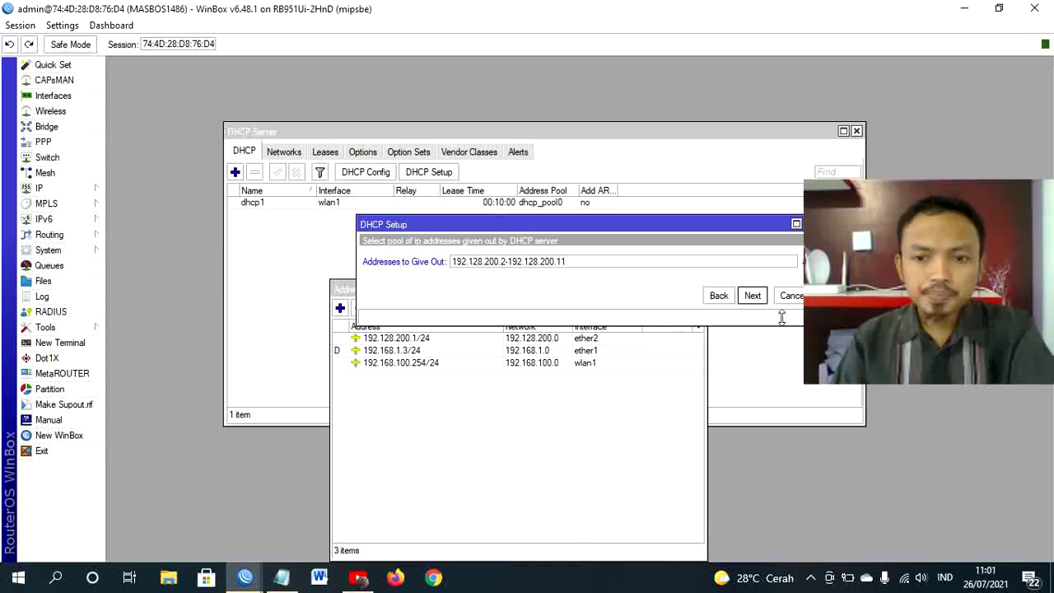
pyautogui.click(754, 296)
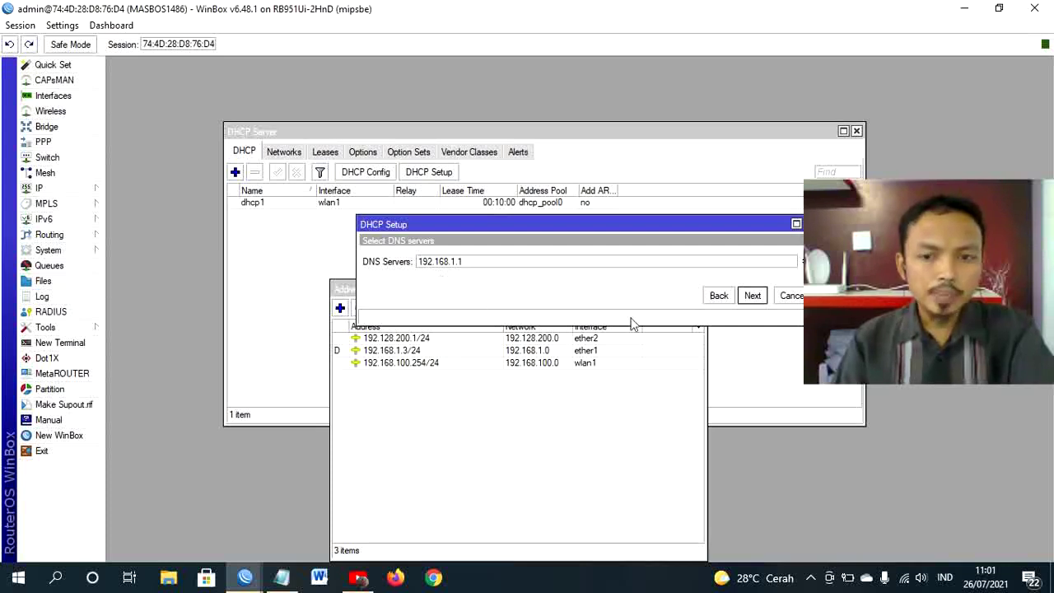
# - Finish the DHCP setup with DNS server 192.168.1.1 and lease time 00:10:00, and check the wlan1 and ether2 server entries
pyautogui.click(752, 297)
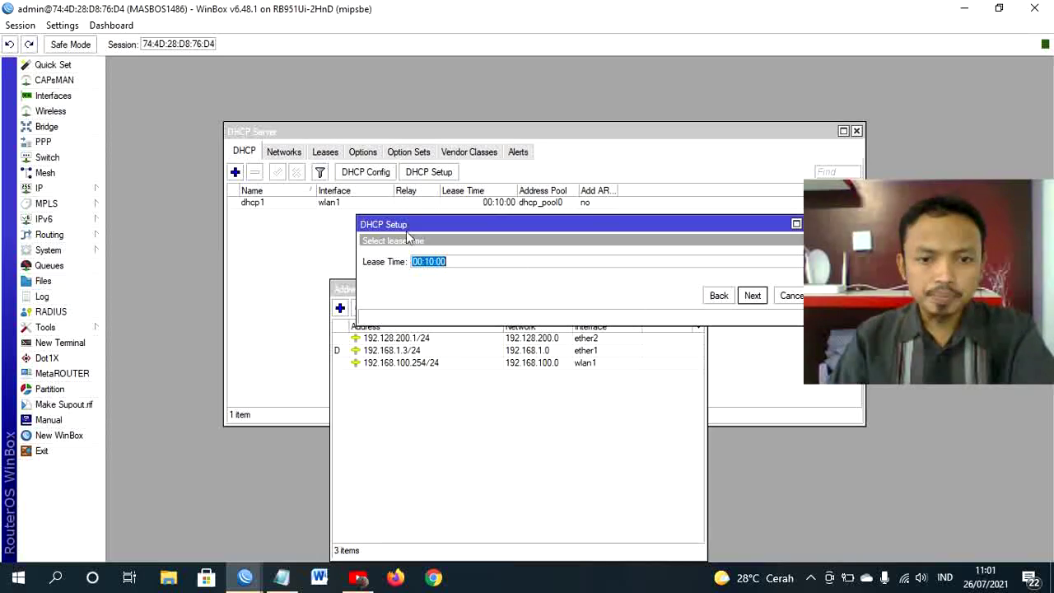
pyautogui.click(752, 296)
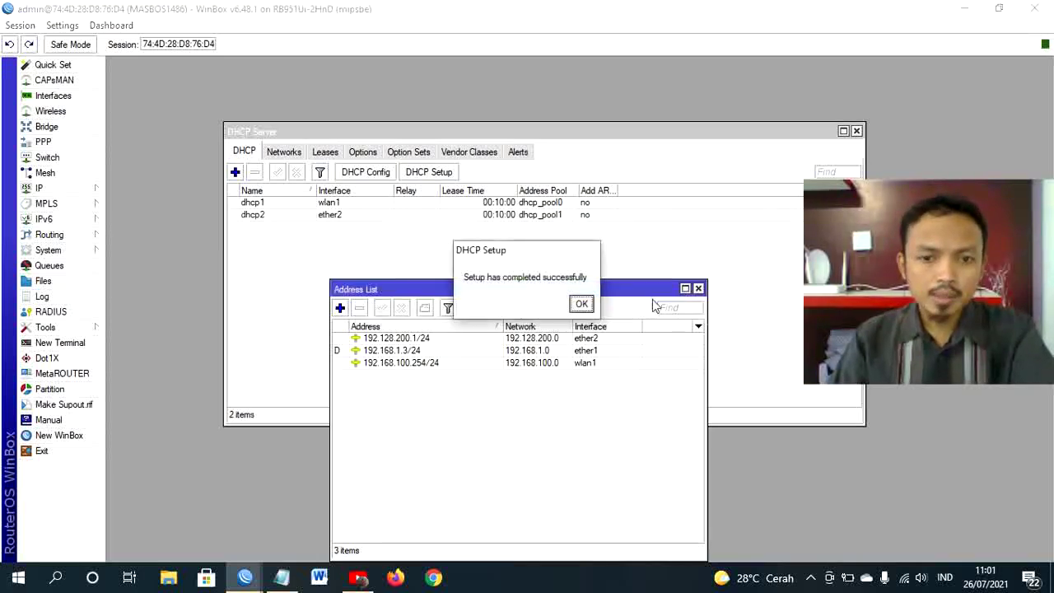
pyautogui.click(581, 305)
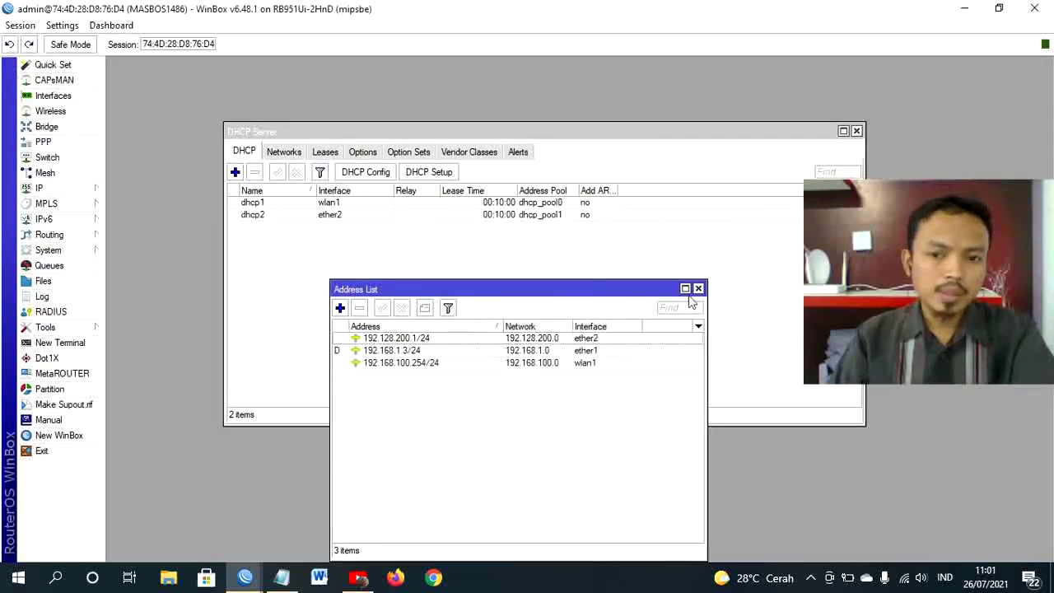
pyautogui.click(697, 290)
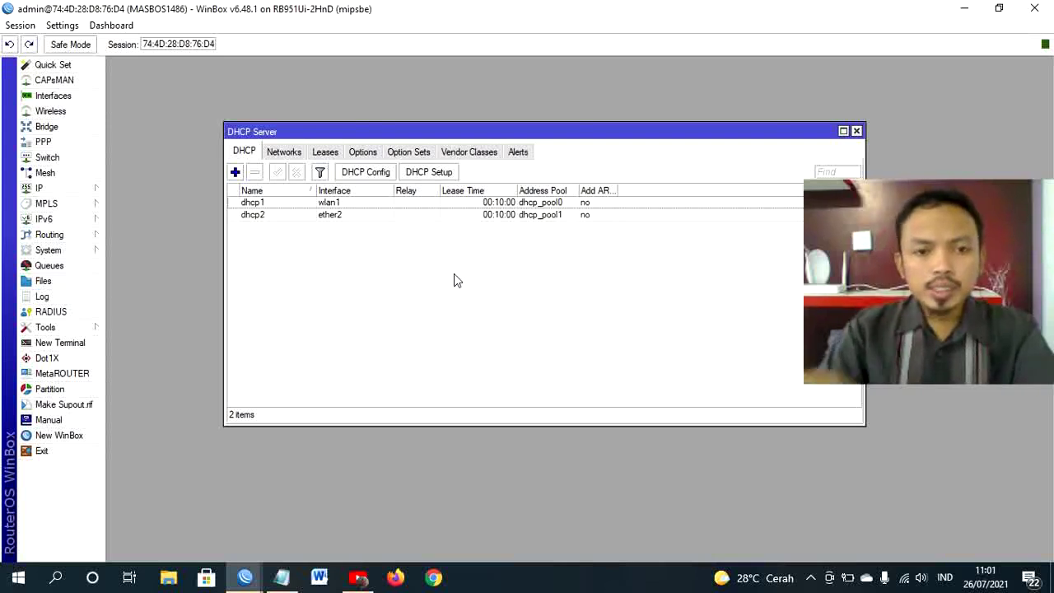
pyautogui.click(254, 205)
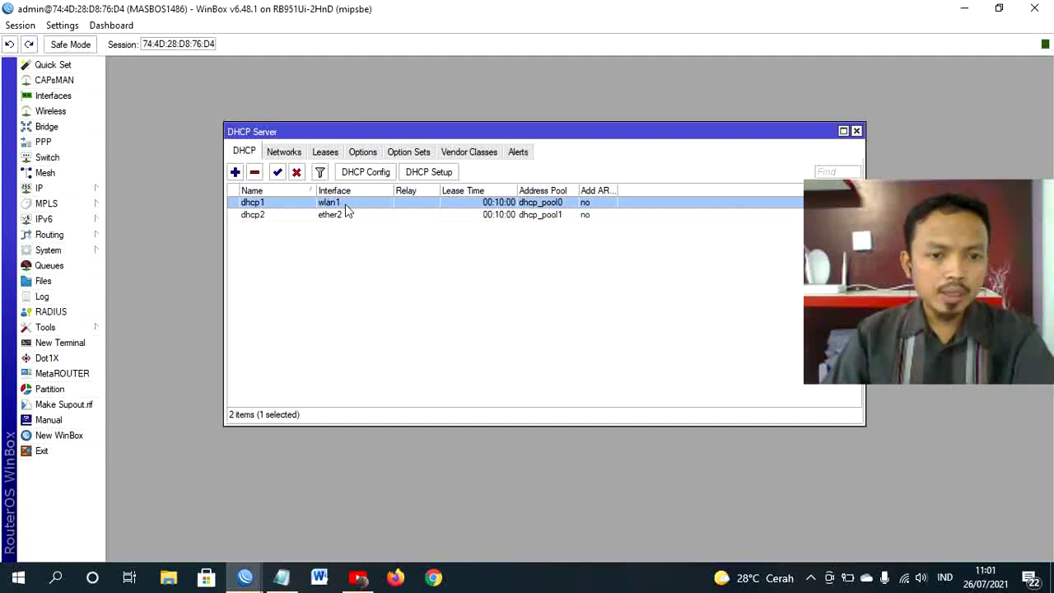
pyautogui.click(273, 217)
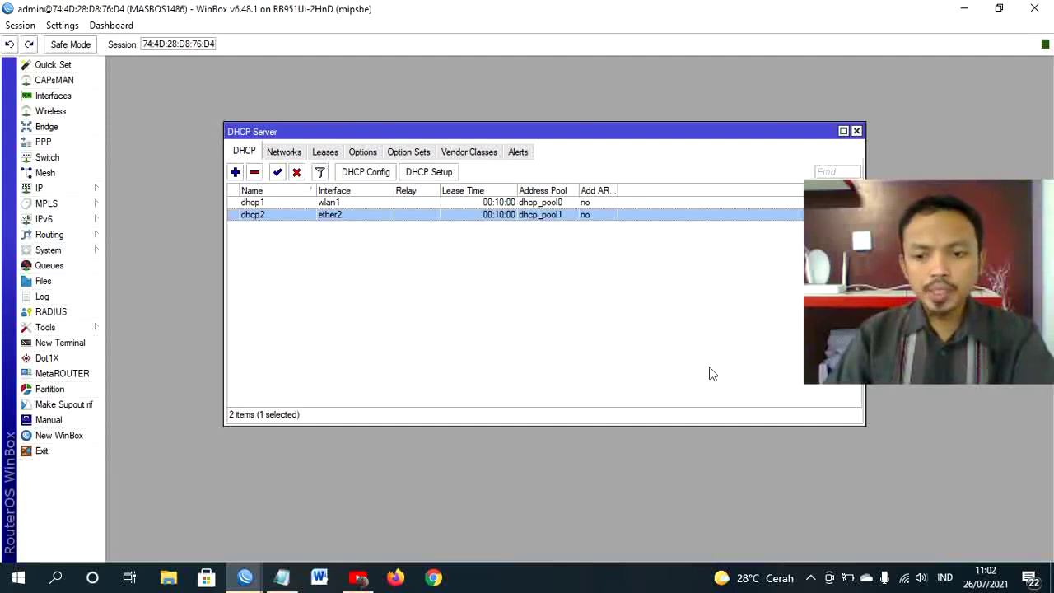
# - Turn off the computer's WiFi so that only the wired Ethernet connection is used
pyautogui.click(903, 581)
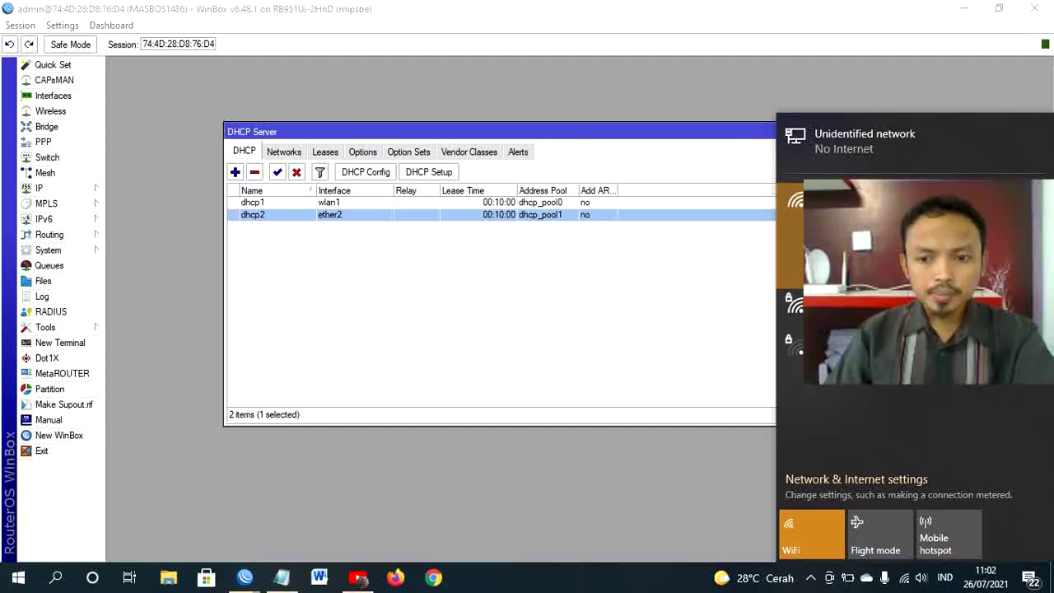
pyautogui.click(813, 538)
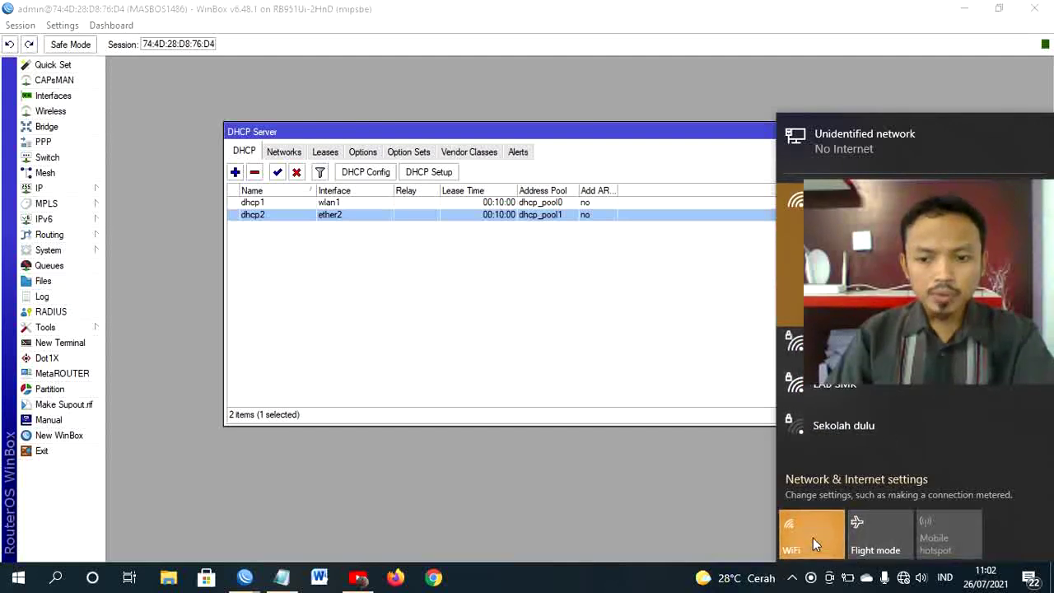
pyautogui.click(902, 579)
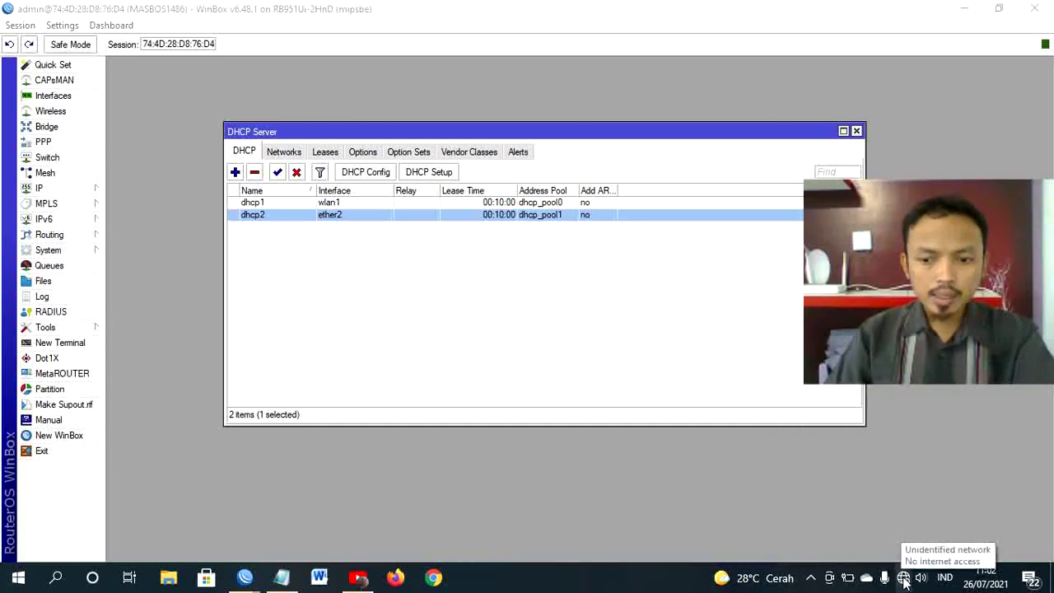
# - In the Windows network connections, confirm the Ethernet adapter's IPv4 properties with IP address and DNS server obtained automatically
pyautogui.click(903, 578)
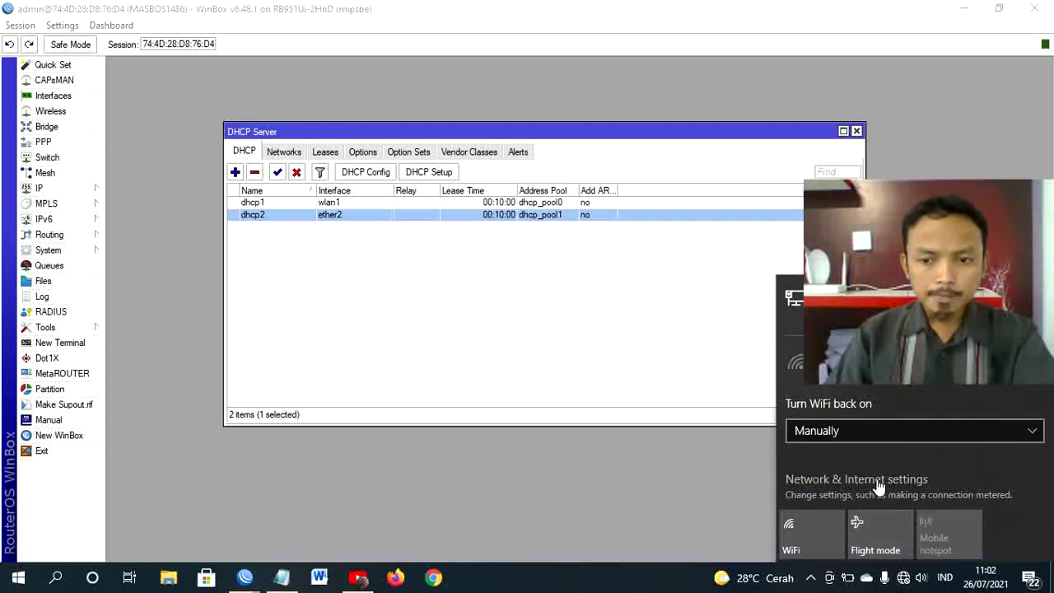
pyautogui.click(873, 486)
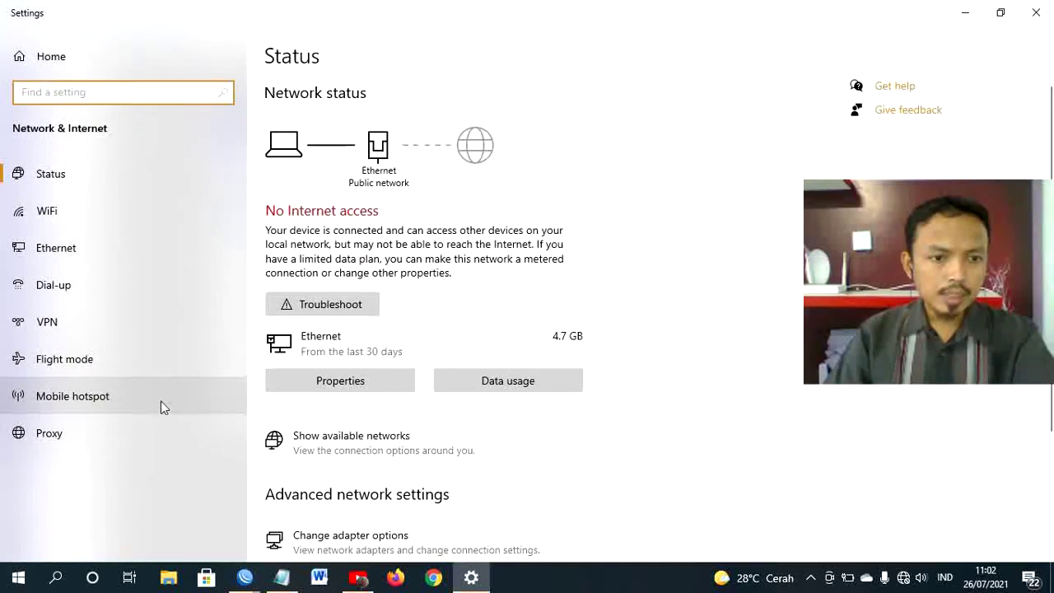
pyautogui.click(345, 537)
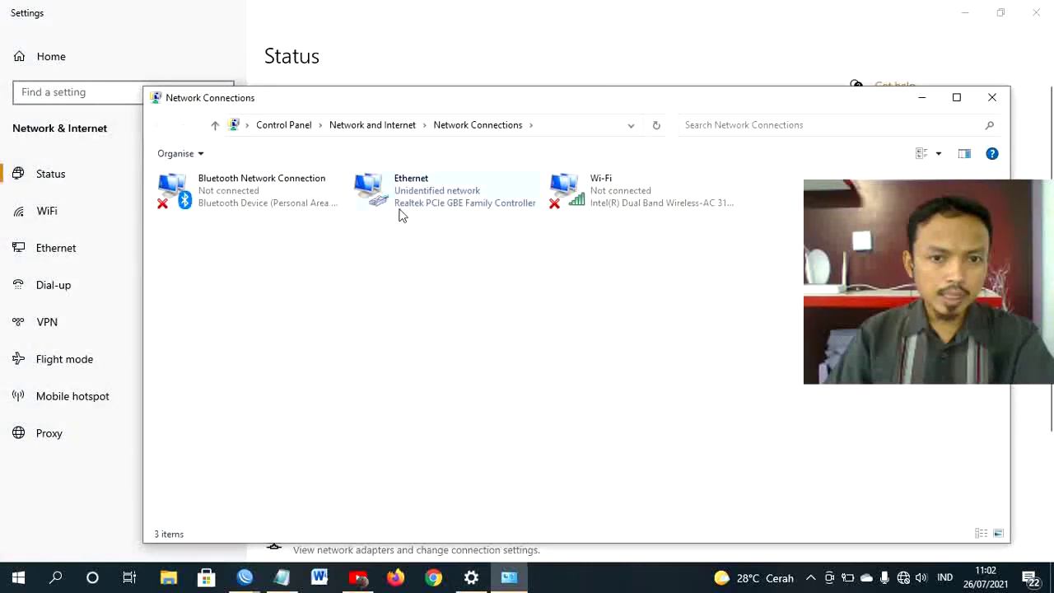
pyautogui.click(380, 192)
pyautogui.rightClick(381, 193)
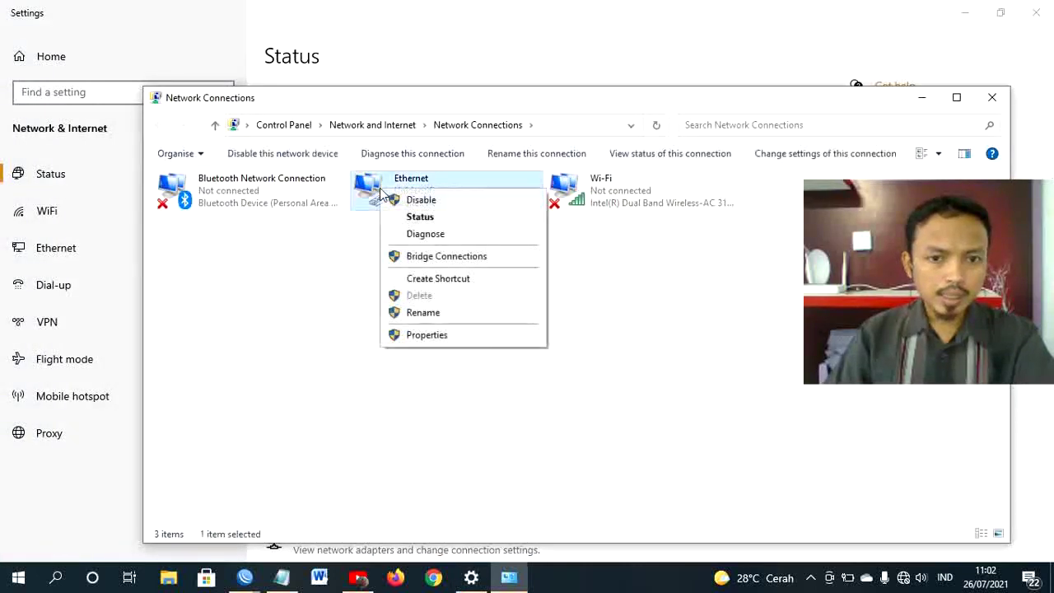
pyautogui.click(423, 335)
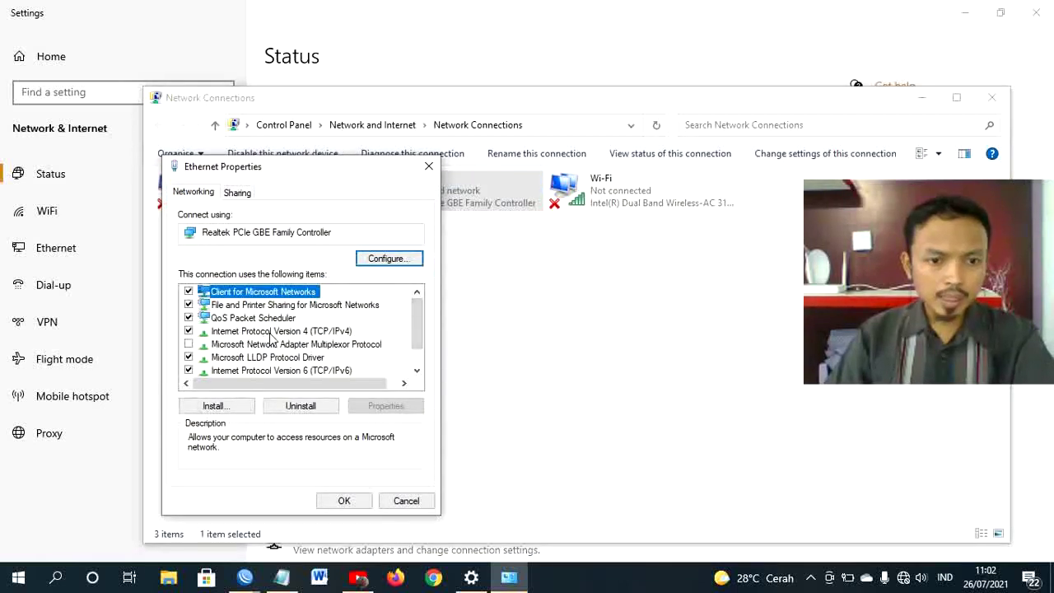
pyautogui.click(333, 333)
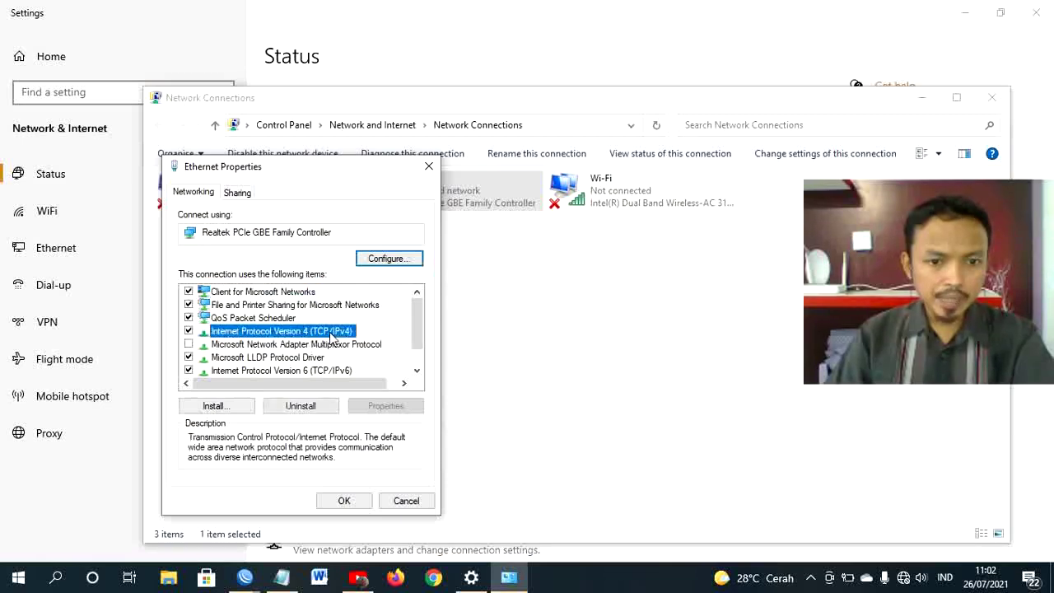
pyautogui.click(380, 405)
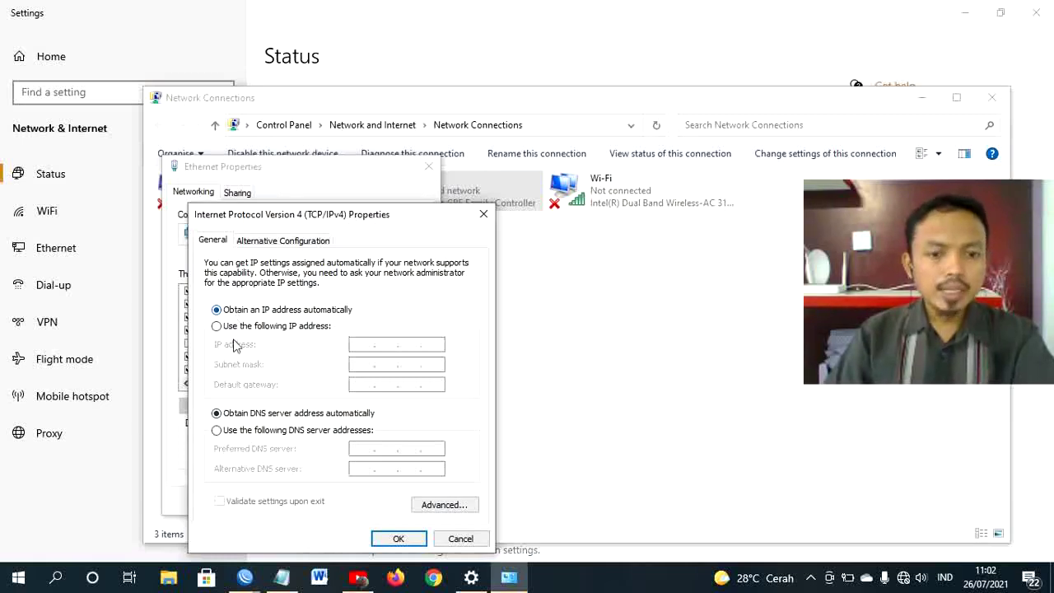
pyautogui.click(399, 539)
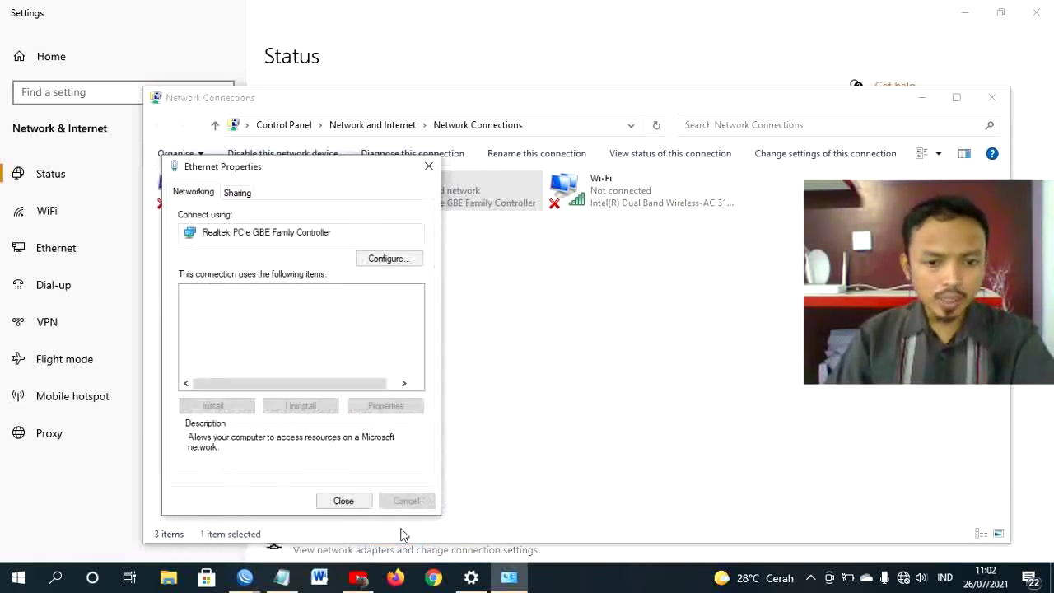
pyautogui.click(351, 503)
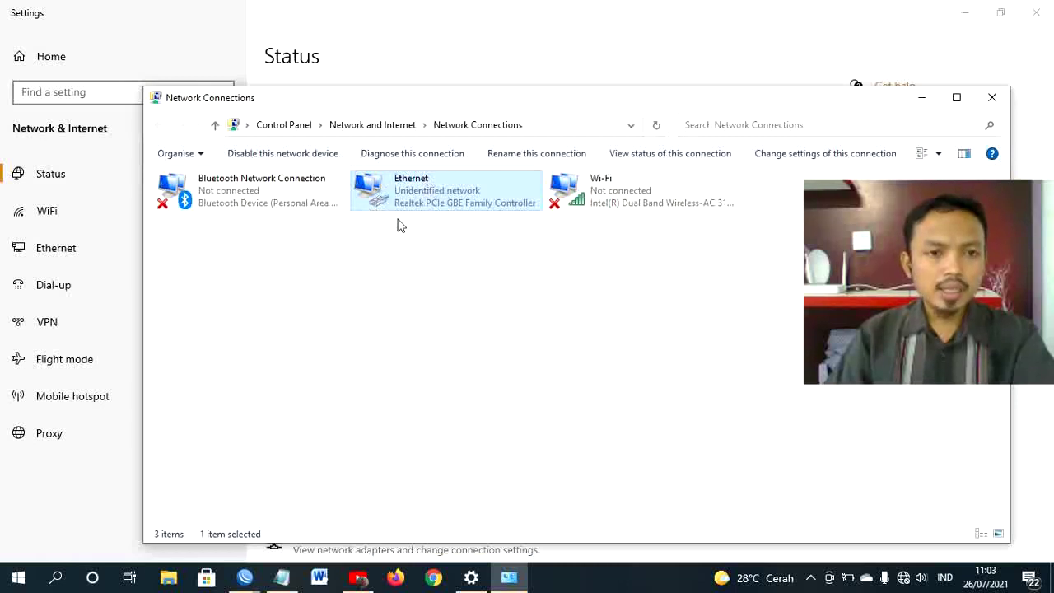
# - Restart the Ethernet adapter by disabling it and enabling it again
pyautogui.rightClick(375, 194)
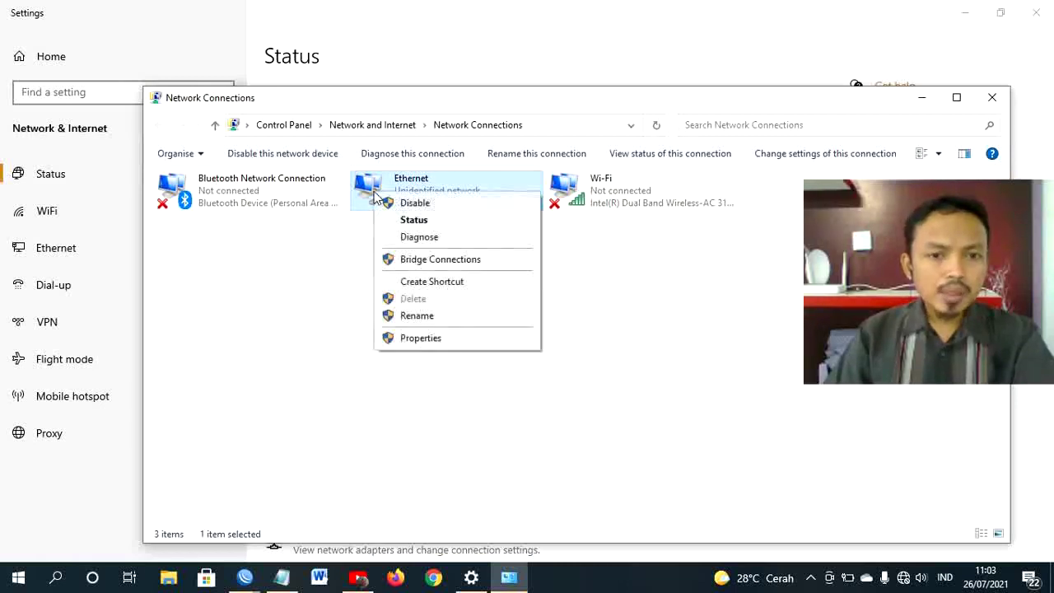
pyautogui.press('Escape')
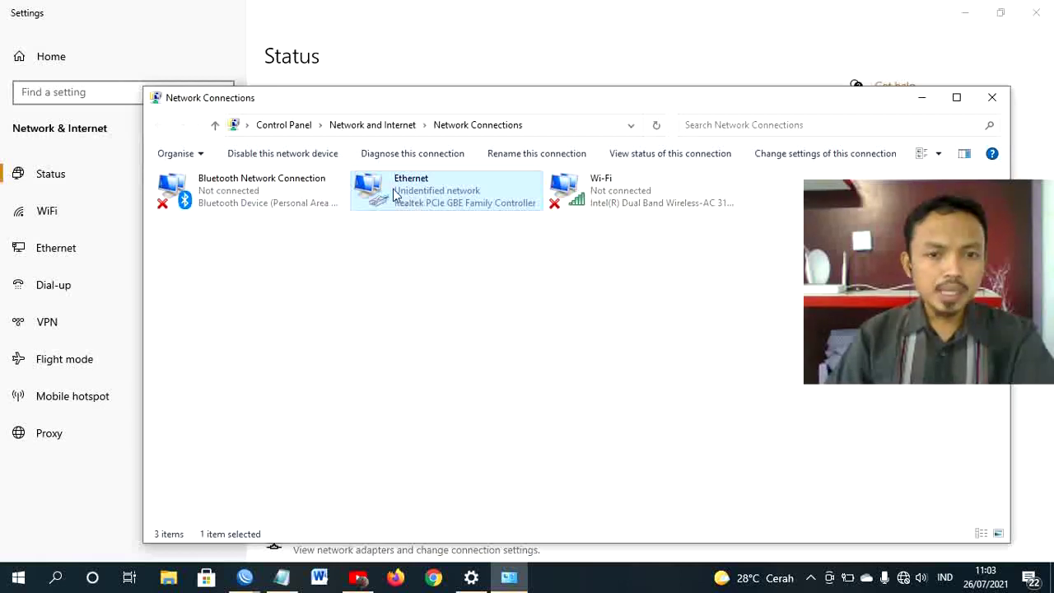
pyautogui.rightClick(392, 190)
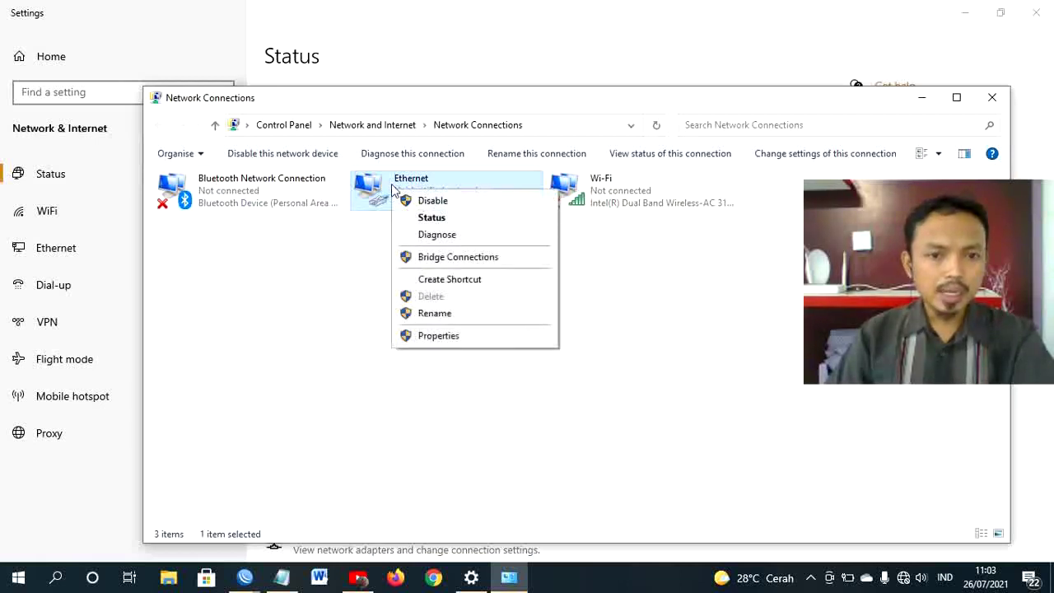
pyautogui.click(373, 186)
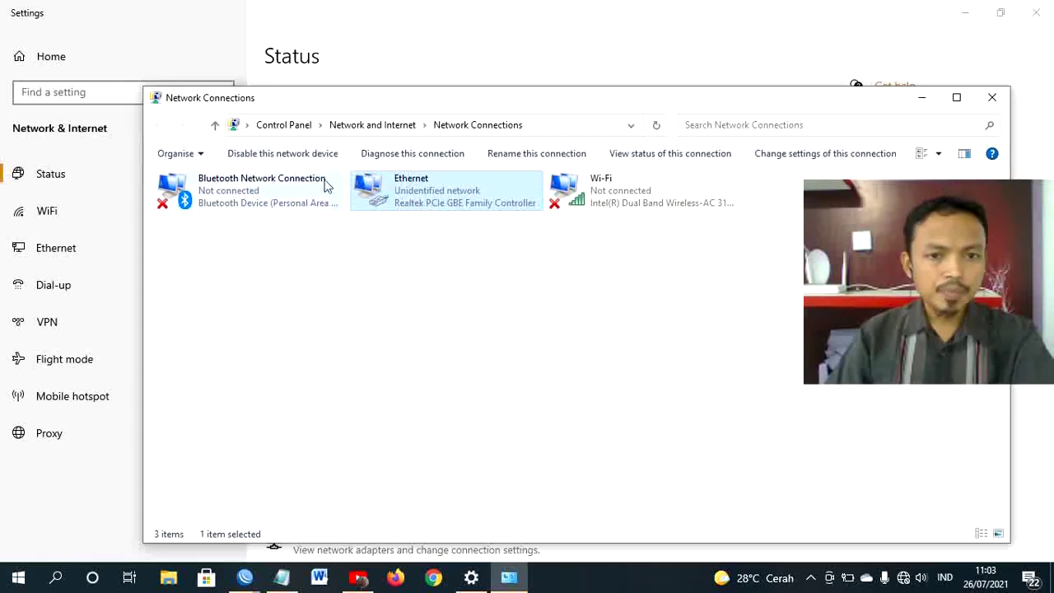
pyautogui.click(257, 156)
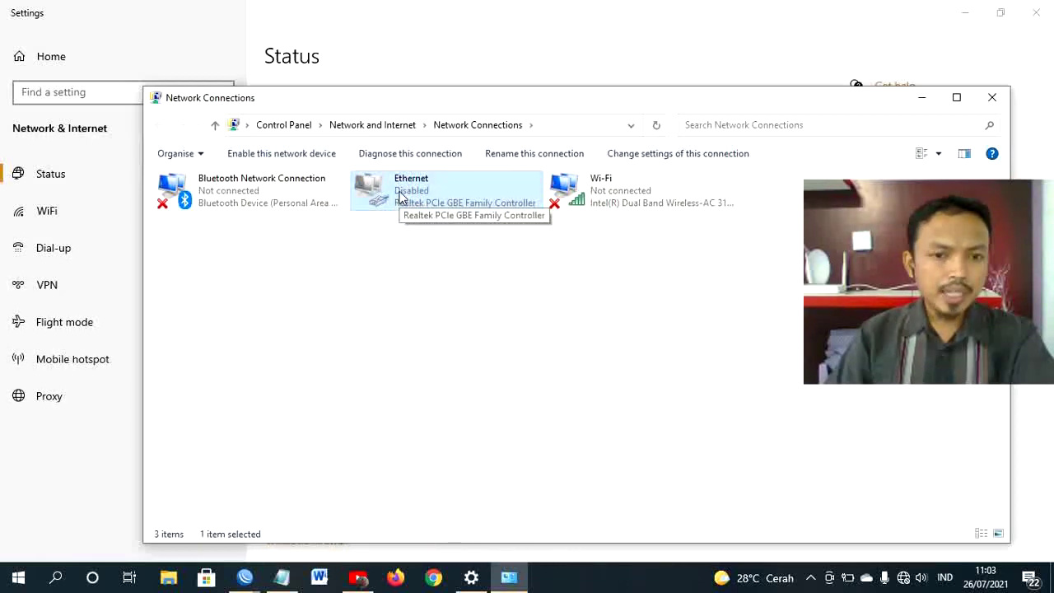
pyautogui.rightClick(373, 189)
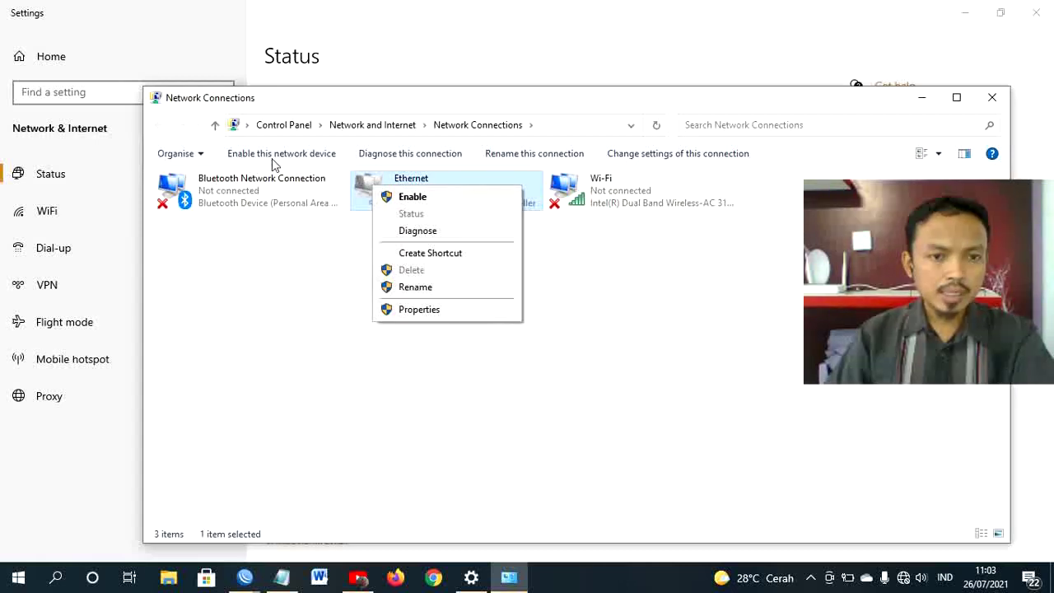
pyautogui.click(407, 198)
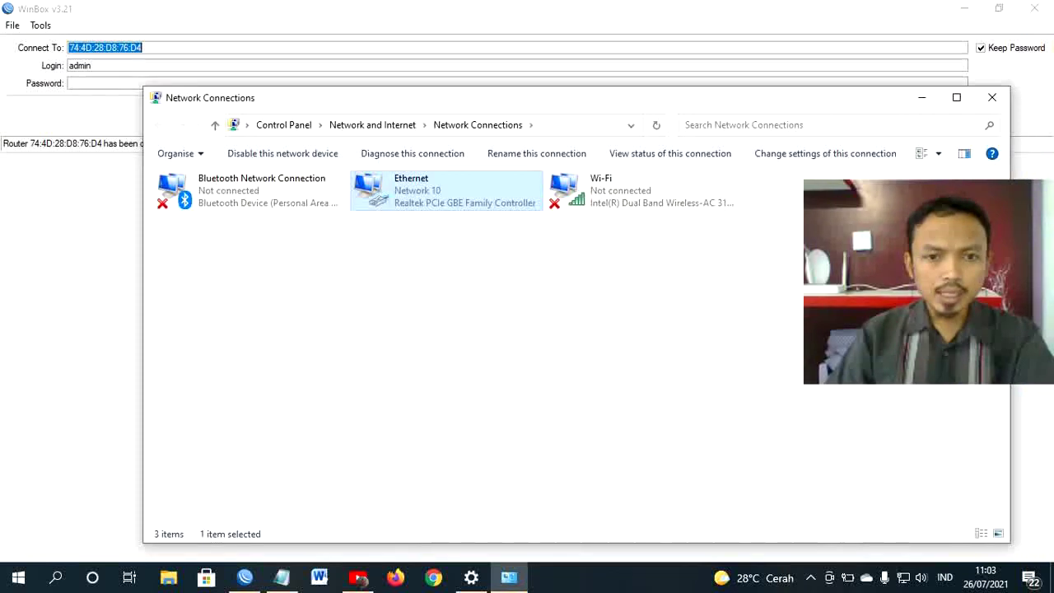
# - Check the IPv4 address, default gateway, DHCP server and DNS server in the Ethernet adapter's connection details, and close the network connection windows
pyautogui.rightClick(387, 191)
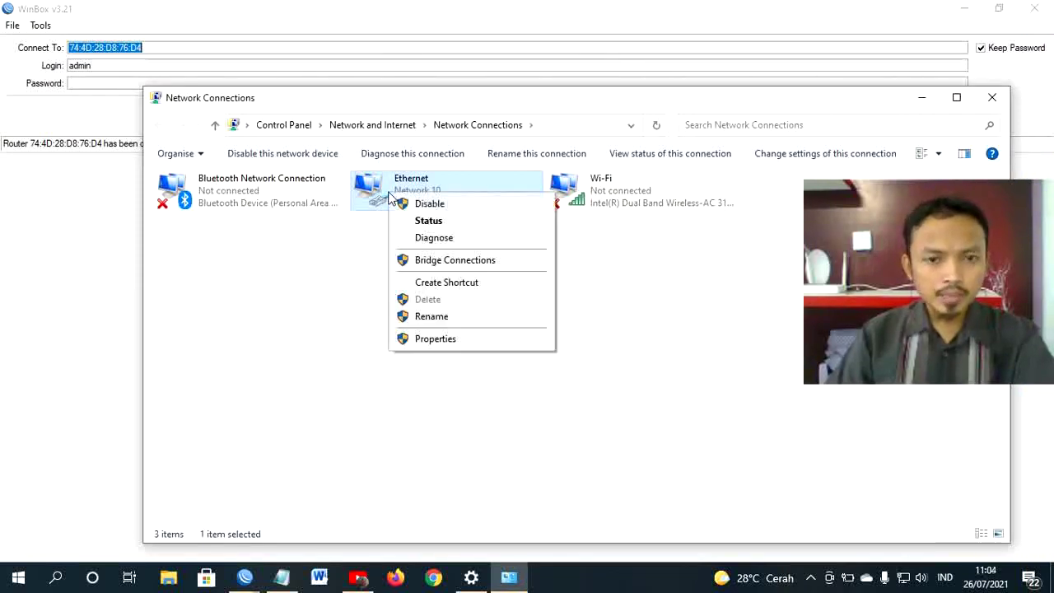
pyautogui.click(379, 195)
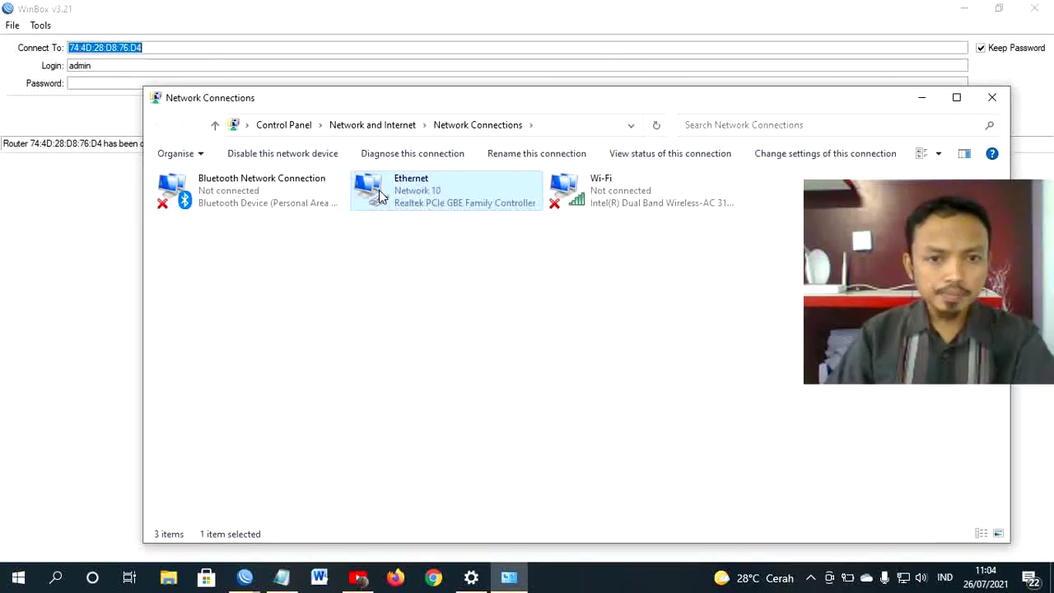
pyautogui.doubleClick(379, 195)
pyautogui.click(450, 278)
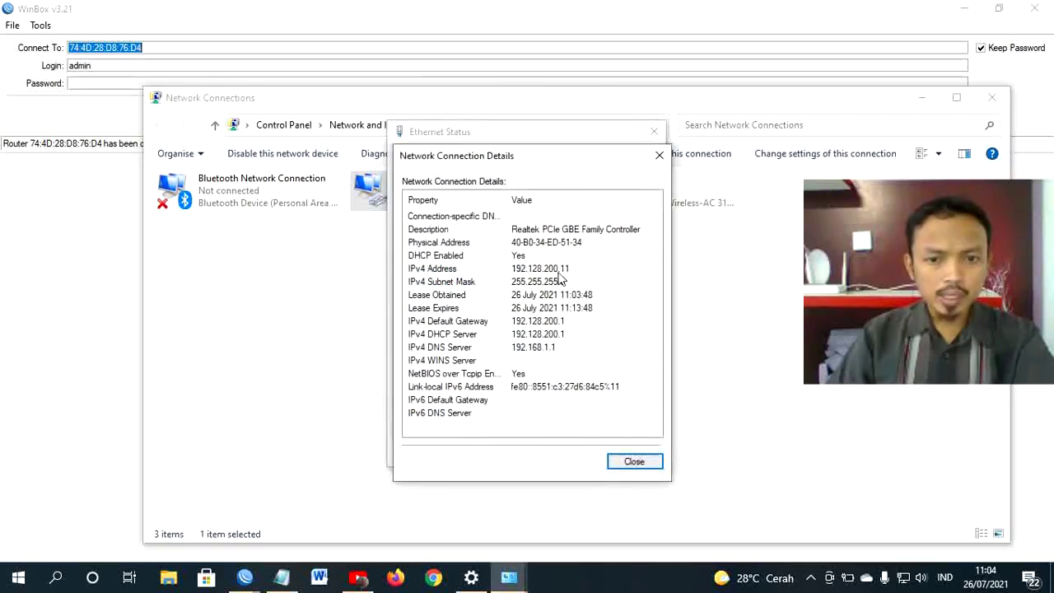
pyautogui.click(491, 273)
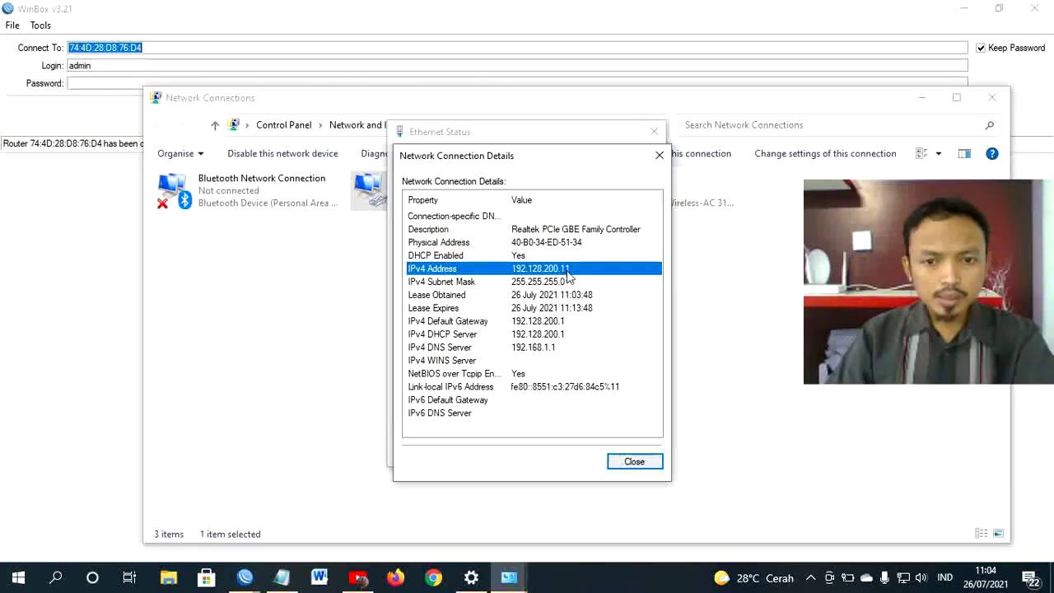
pyautogui.click(551, 322)
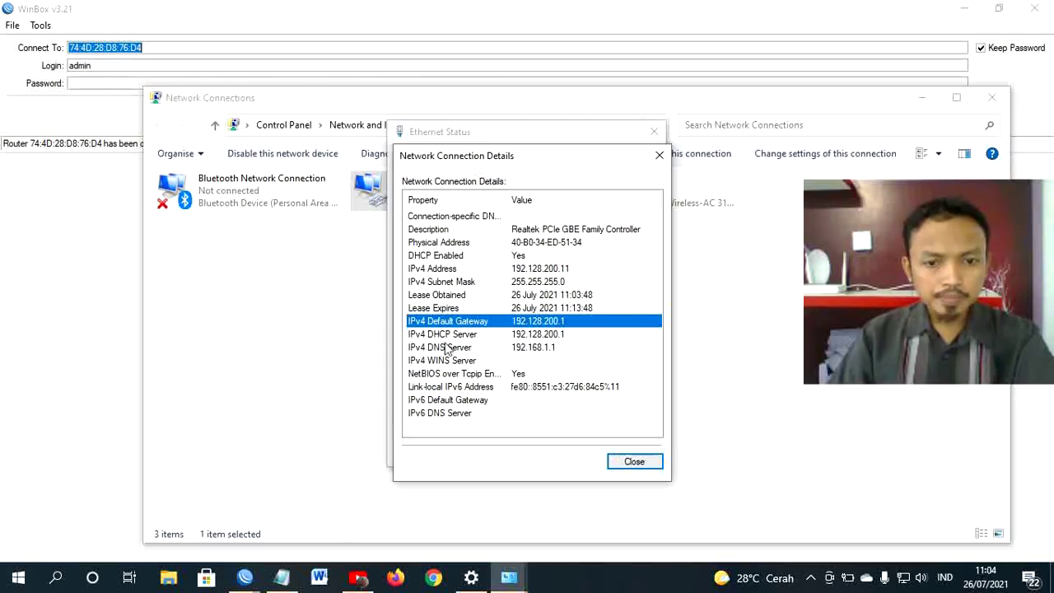
pyautogui.click(545, 338)
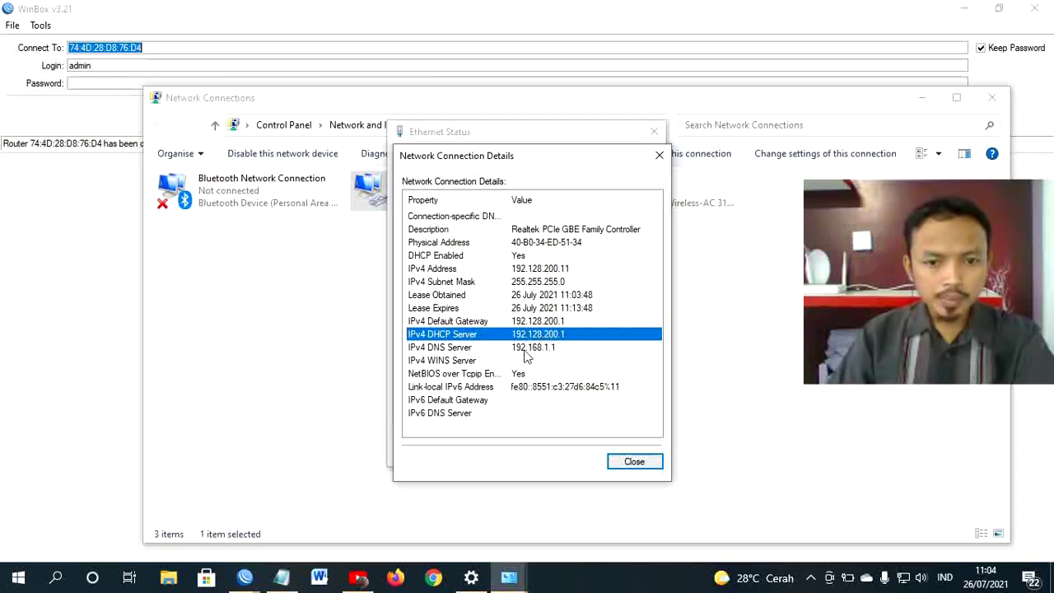
pyautogui.click(544, 350)
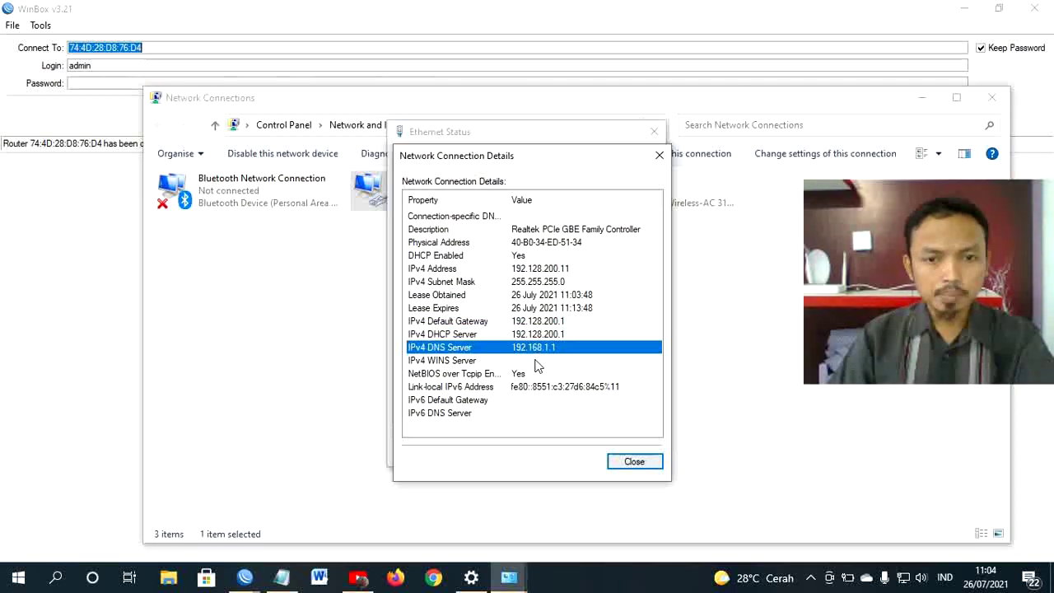
pyautogui.click(660, 154)
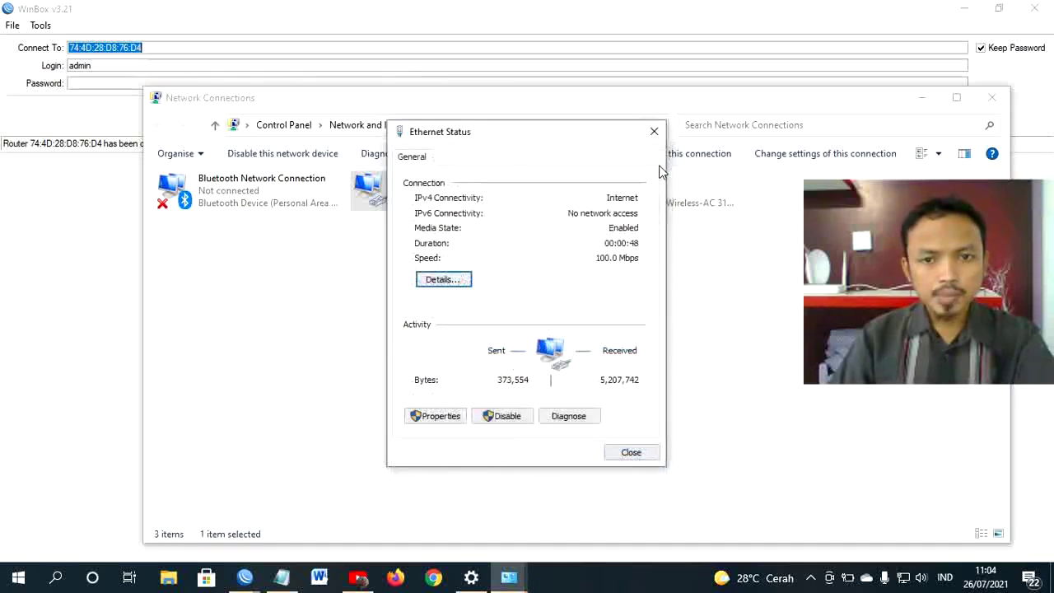
pyautogui.click(653, 132)
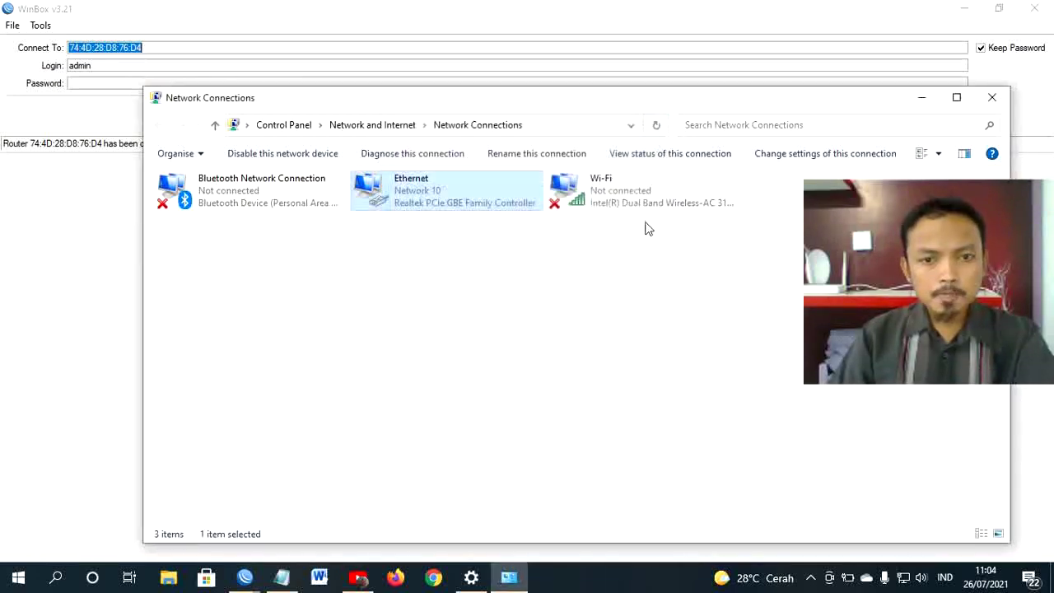
pyautogui.click(993, 97)
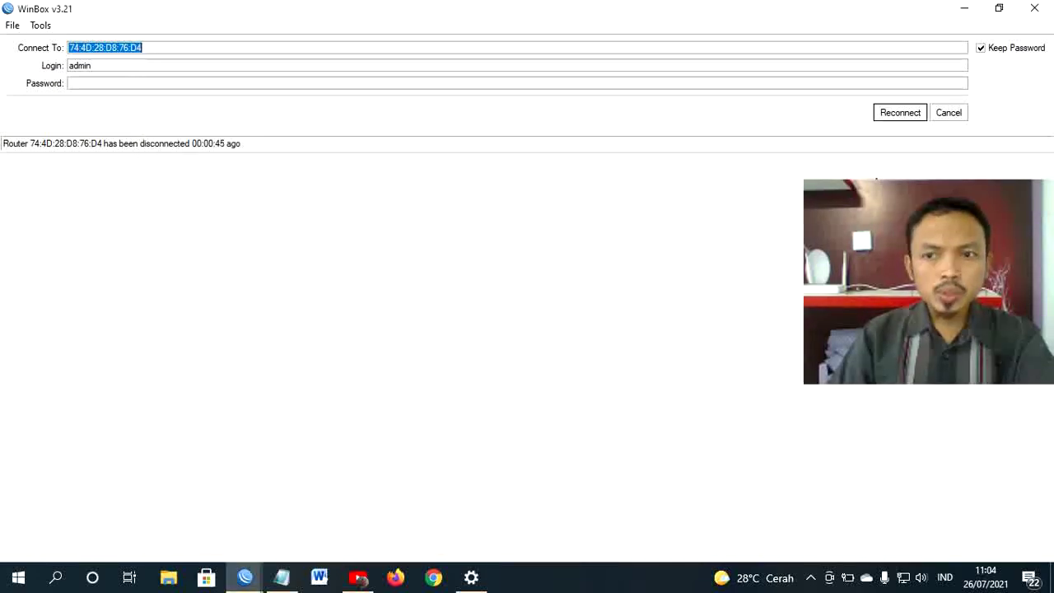